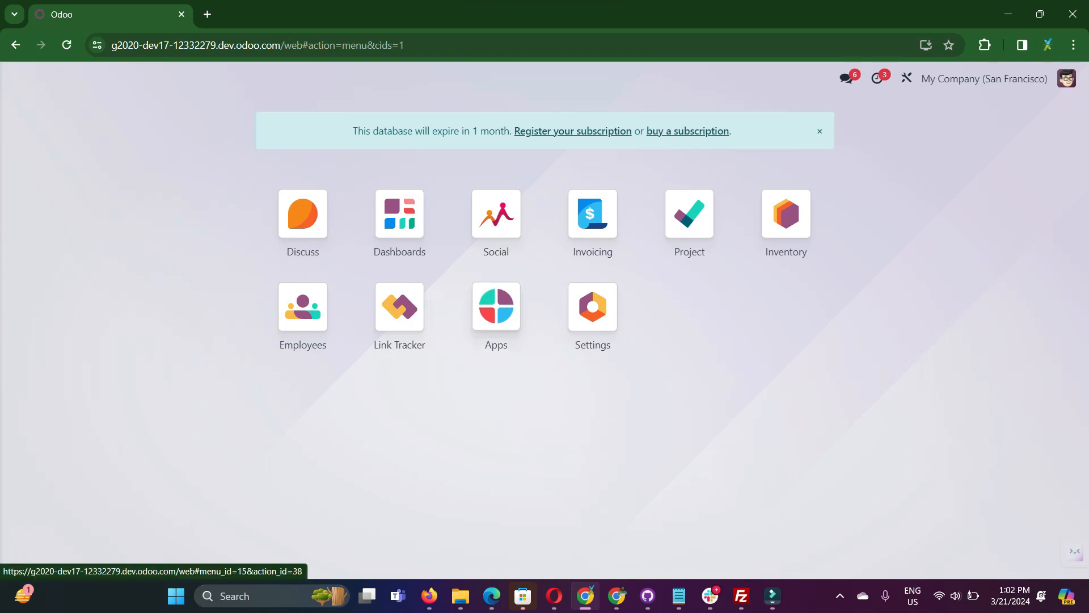
Check the Payment Automation modules in the apps list and view the vendor bills in Invoicing.
left_click(496, 307)
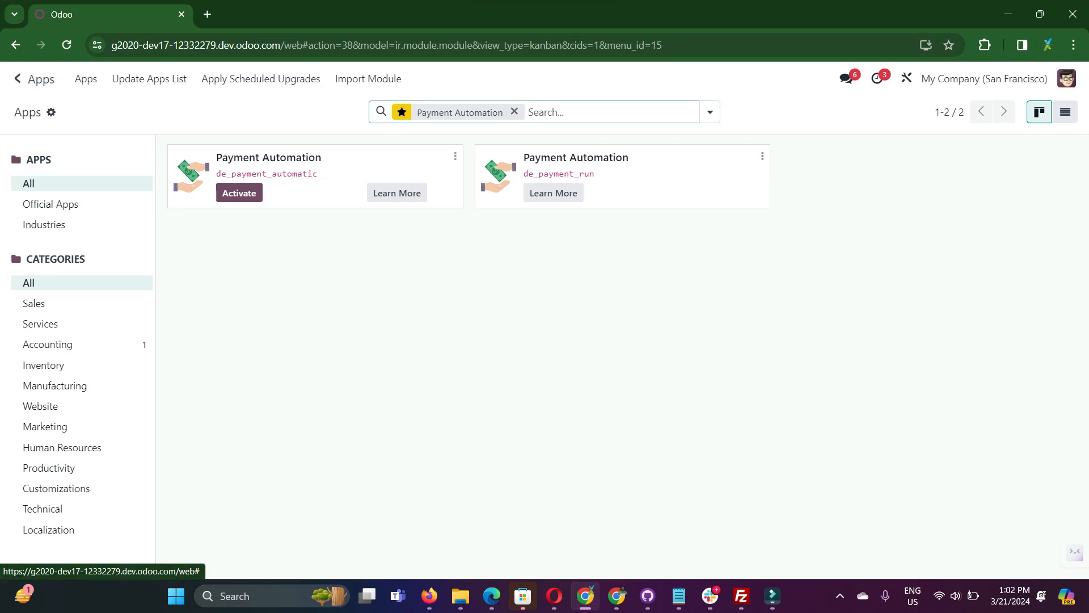
left_click(18, 79)
left_click(592, 213)
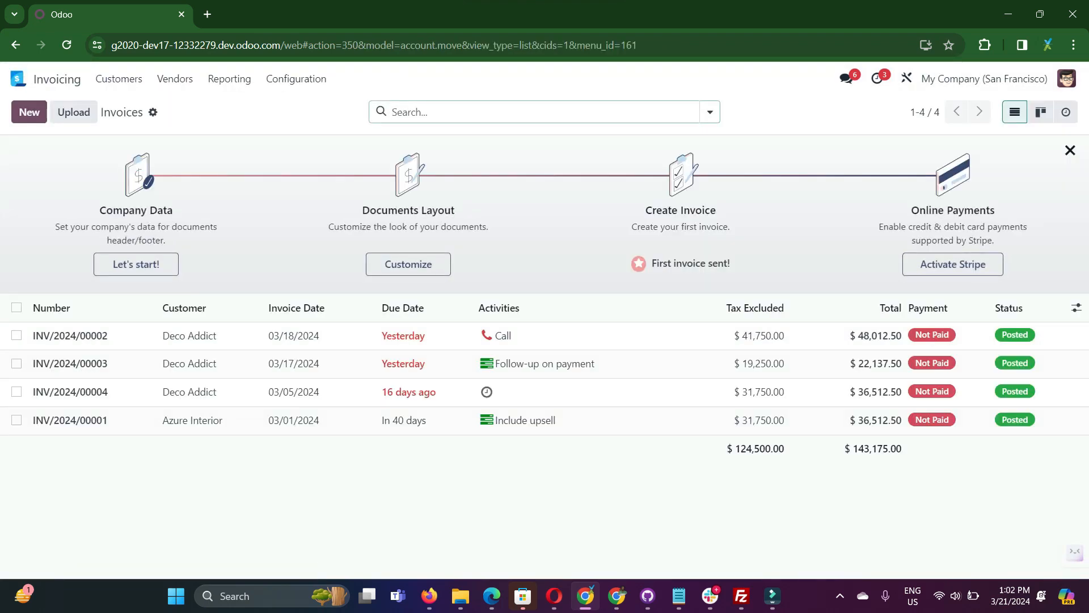
left_click(175, 78)
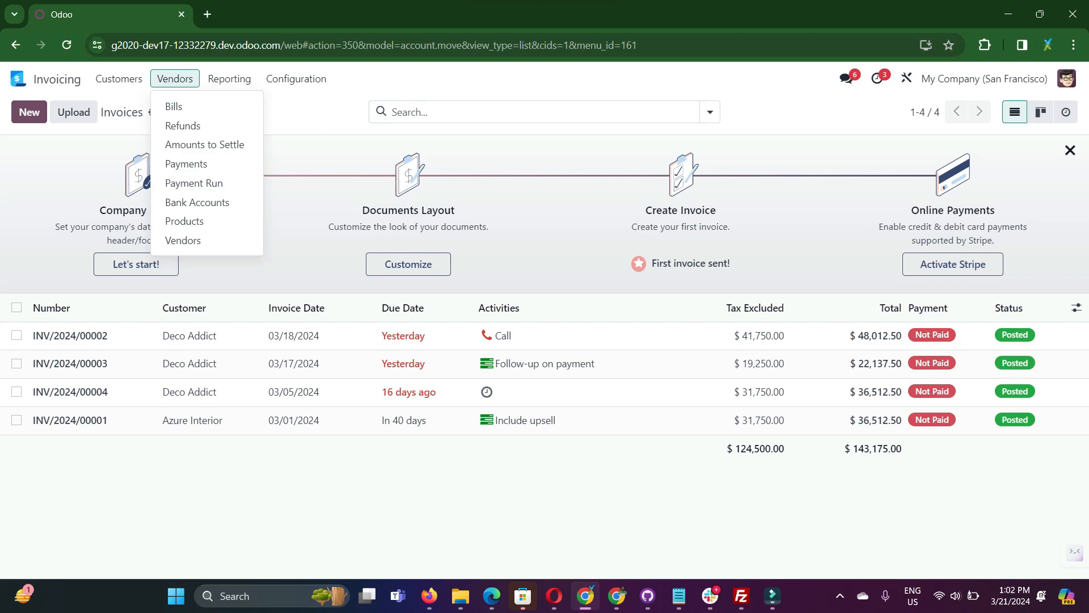
left_click(174, 106)
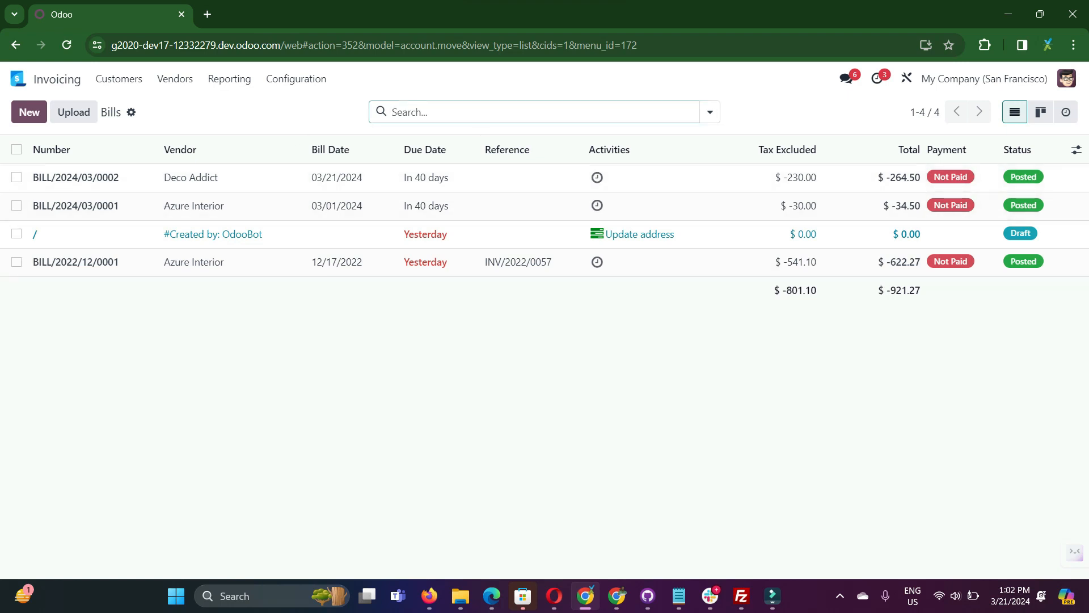
View the vendor Payment Run list and check the payment run entries offered for vendors and customers.
left_click(175, 79)
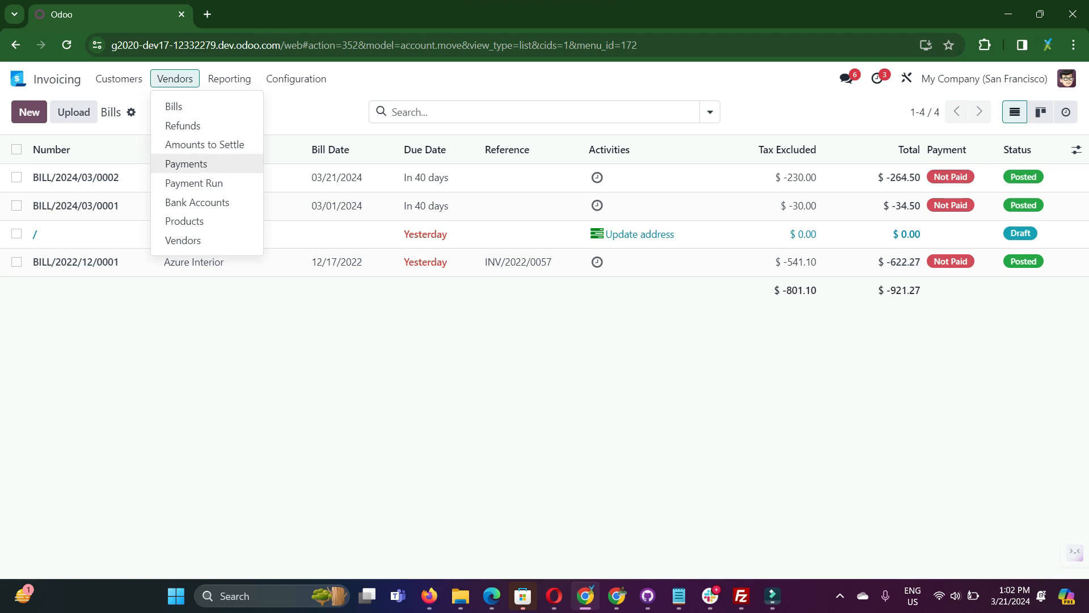
left_click(194, 183)
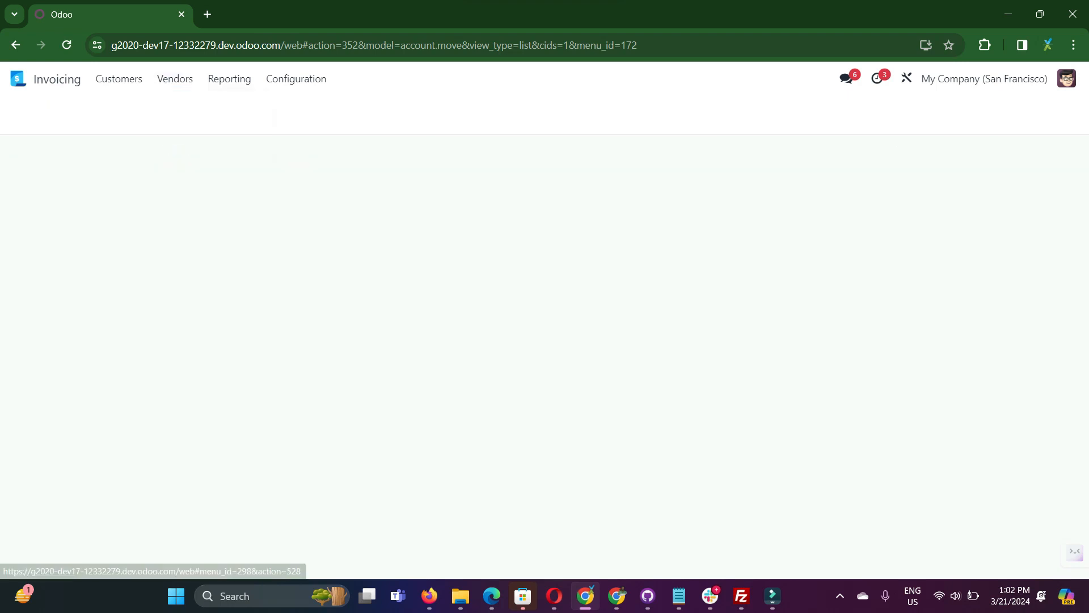
left_click(174, 78)
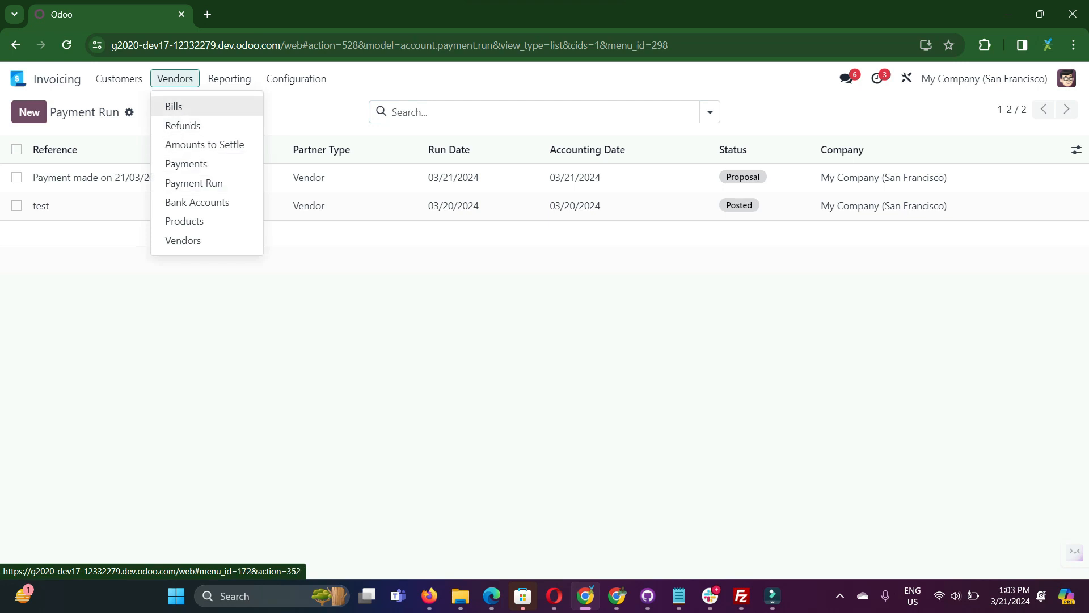
mouse_move(118, 79)
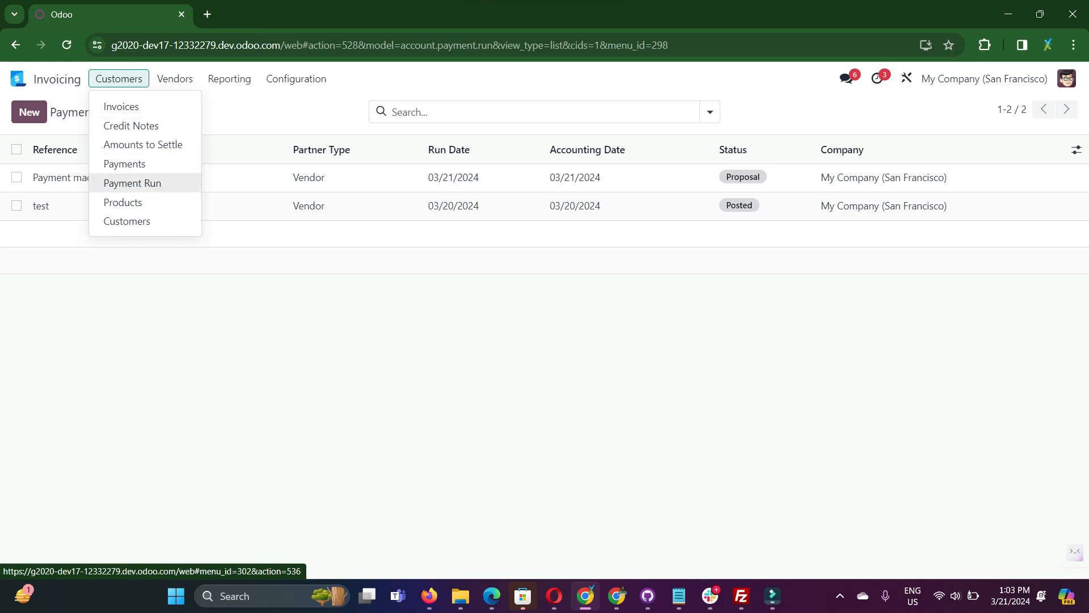
Open the vendor payment run "Payment made on 21/03/2024" and set it back to draft.
mouse_move(174, 79)
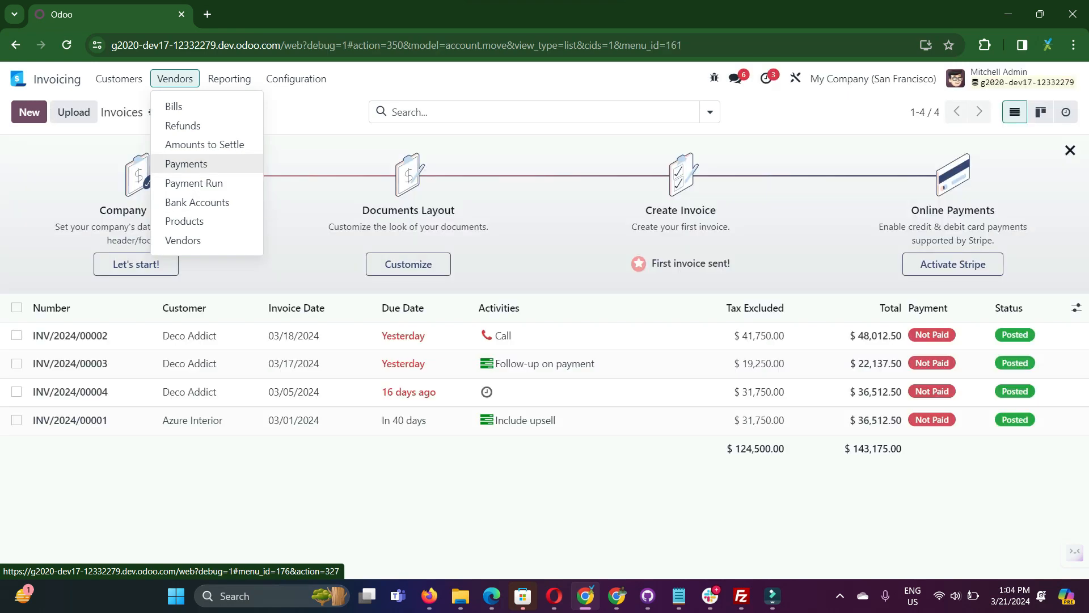
left_click(194, 182)
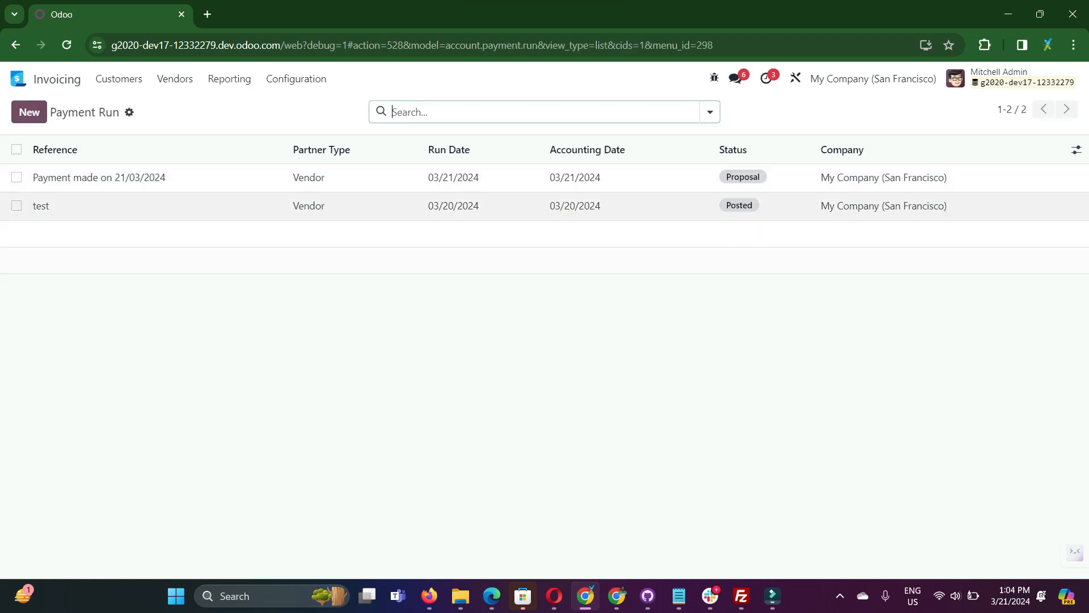
left_click(99, 177)
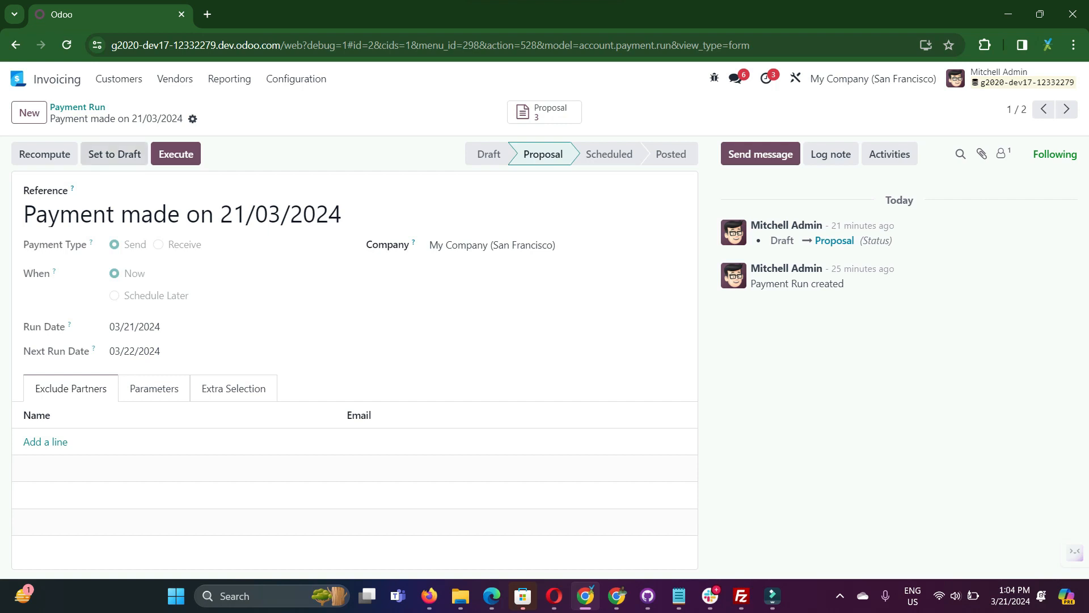
left_click(114, 154)
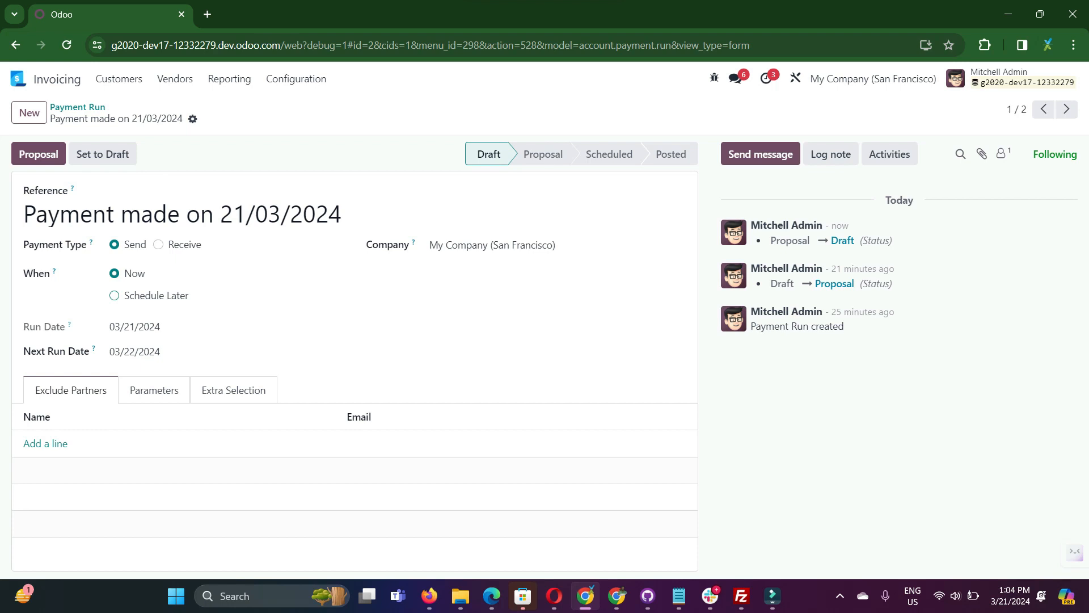
Try the Schedule Later option with run date 03/23/2024 and switch the payment run back to Now.
left_click(114, 295)
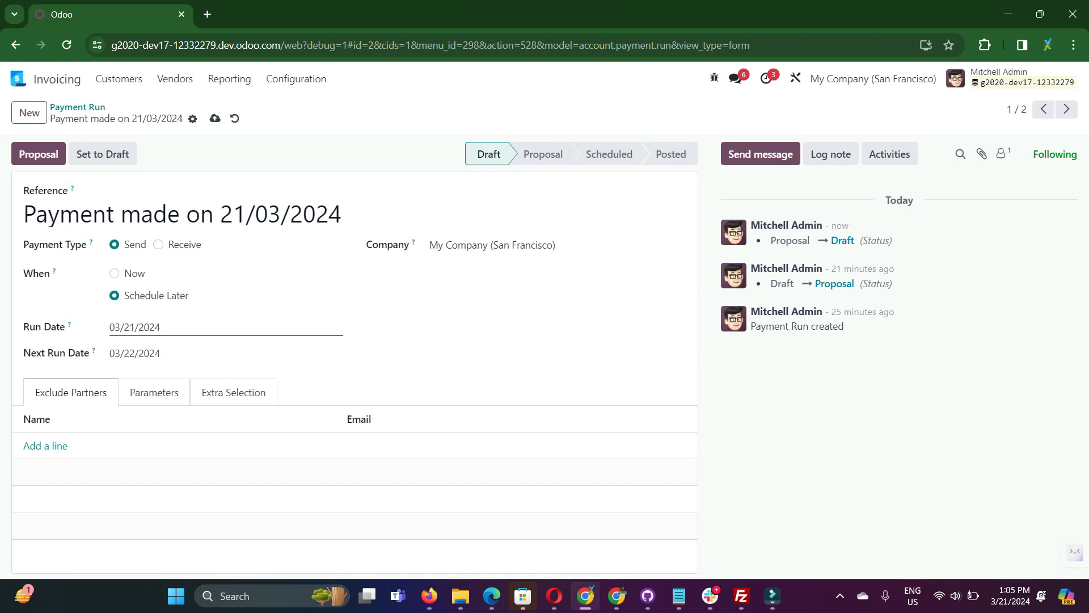
left_click(149, 328)
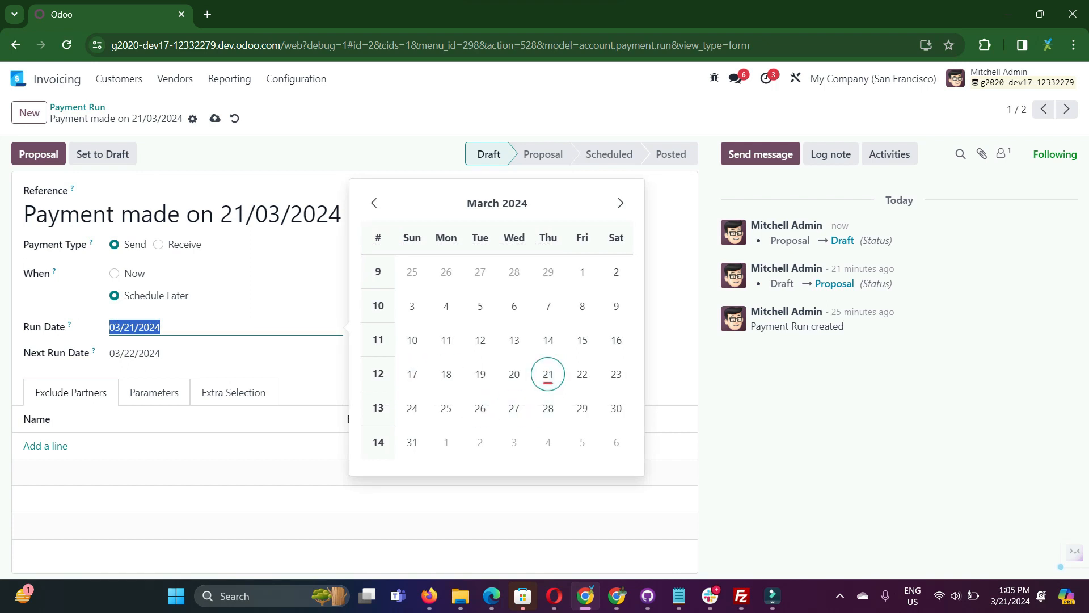
left_click(616, 373)
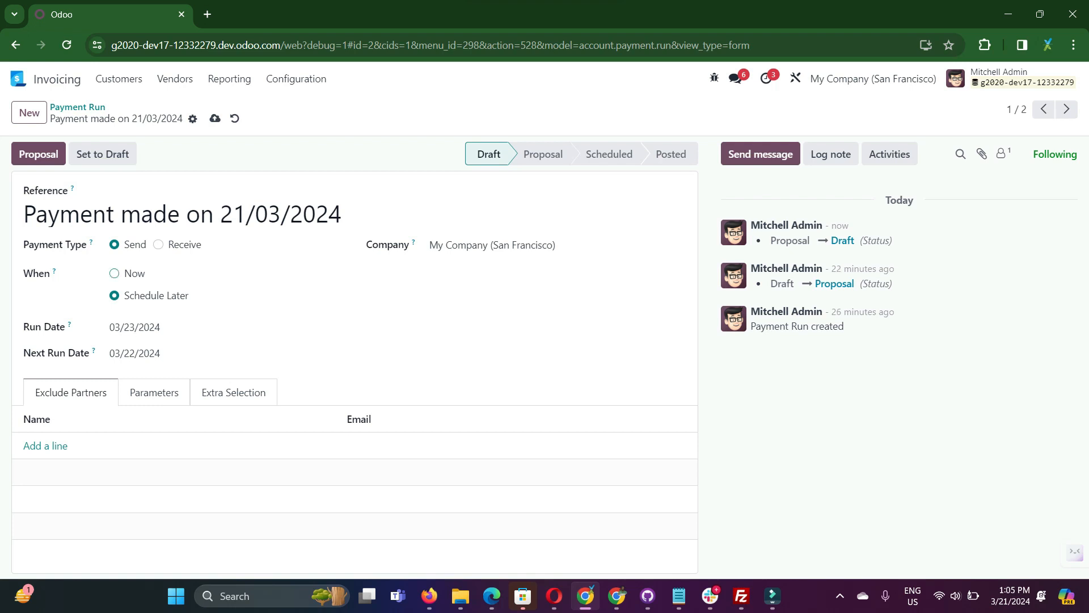
left_click(114, 273)
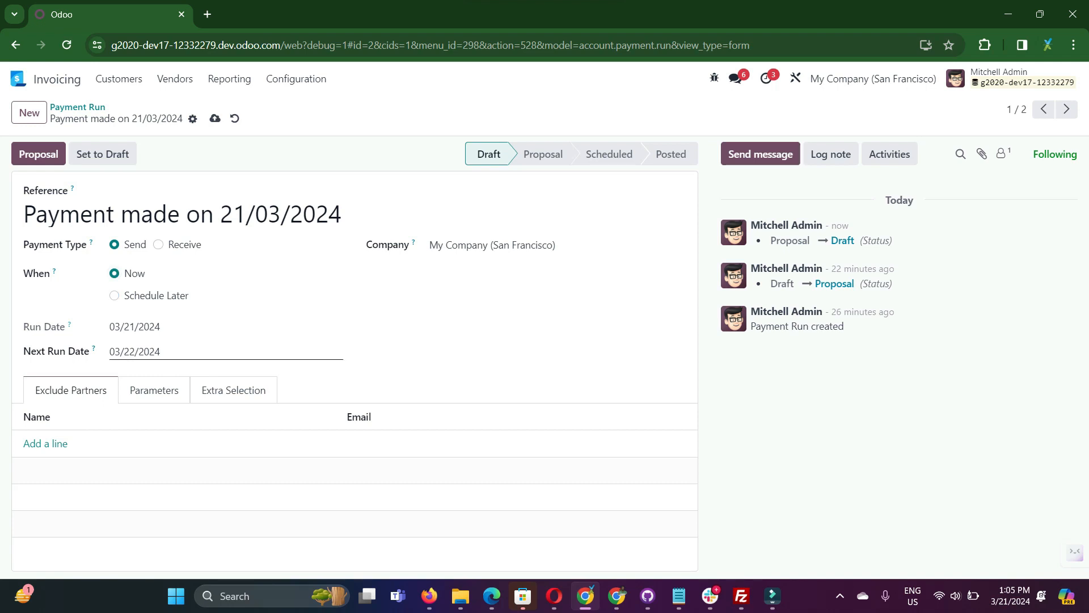
Choose 03/22/2024 as the payment run's Next Run Date.
left_click(148, 351)
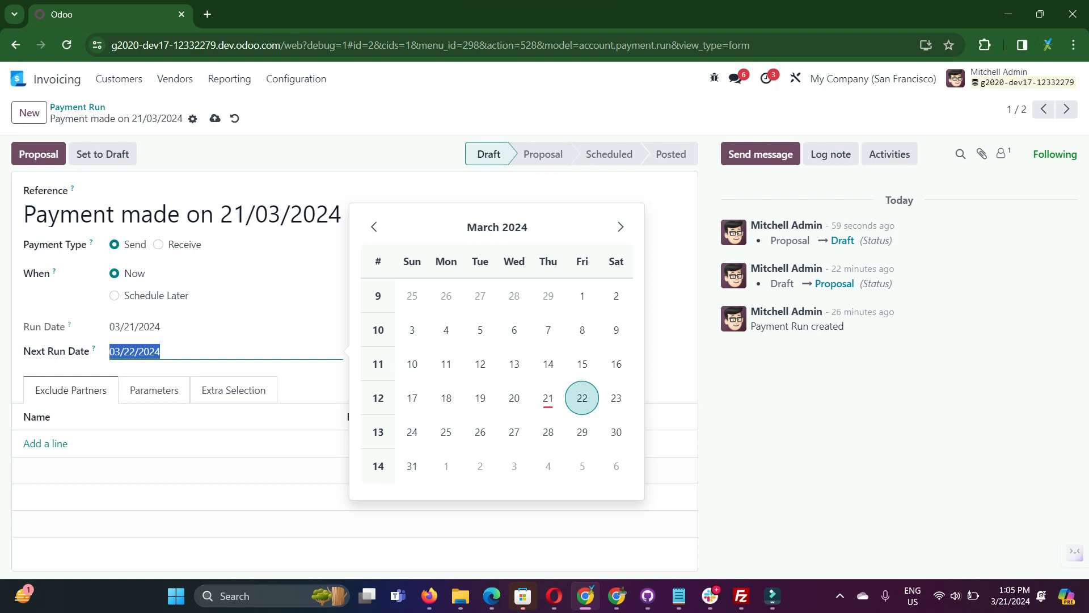
mouse_move(93, 348)
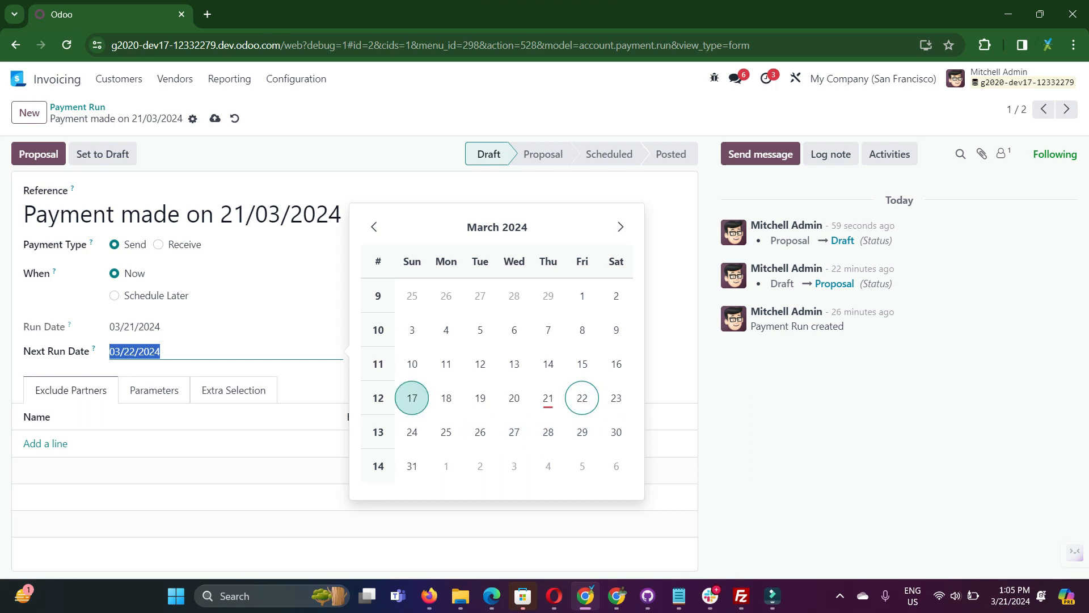
left_click(582, 398)
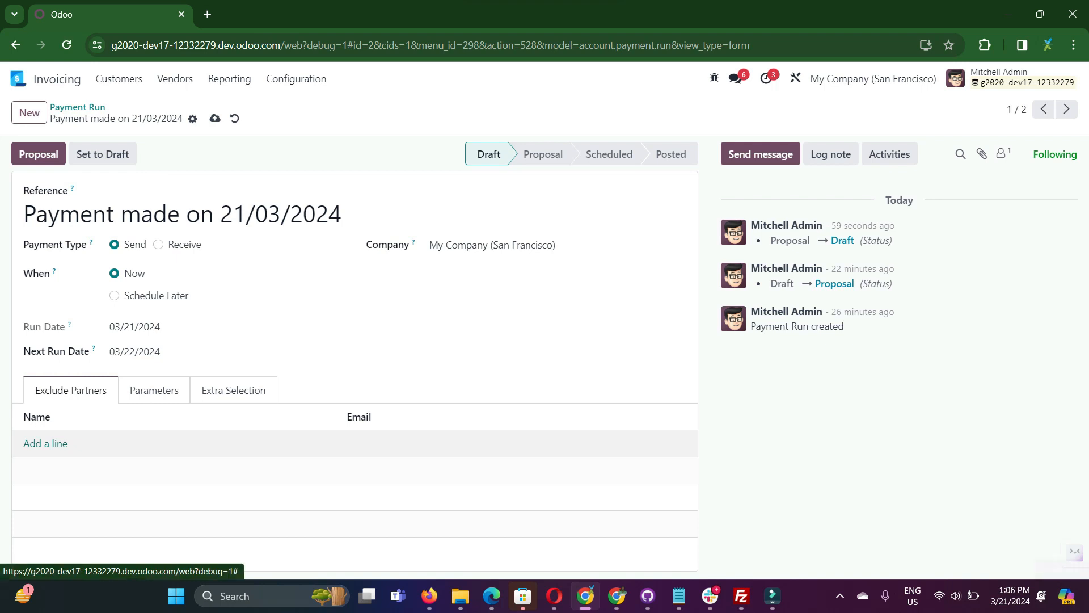
Try excluding the first two listed contacts from the payment run, and remove both from the excluded partners.
left_click(45, 444)
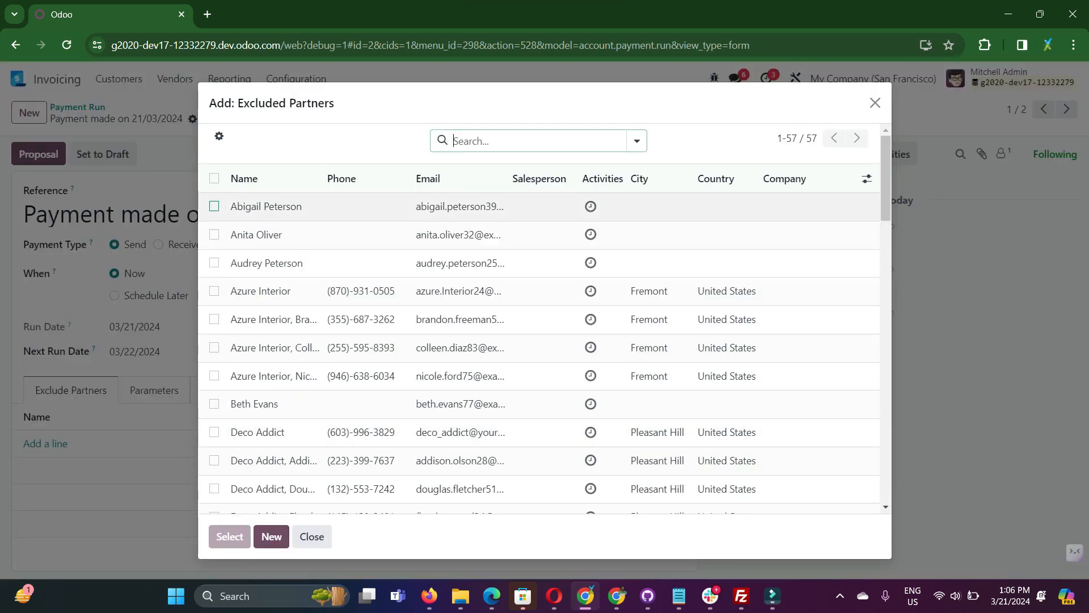
left_click(214, 206)
left_click(214, 230)
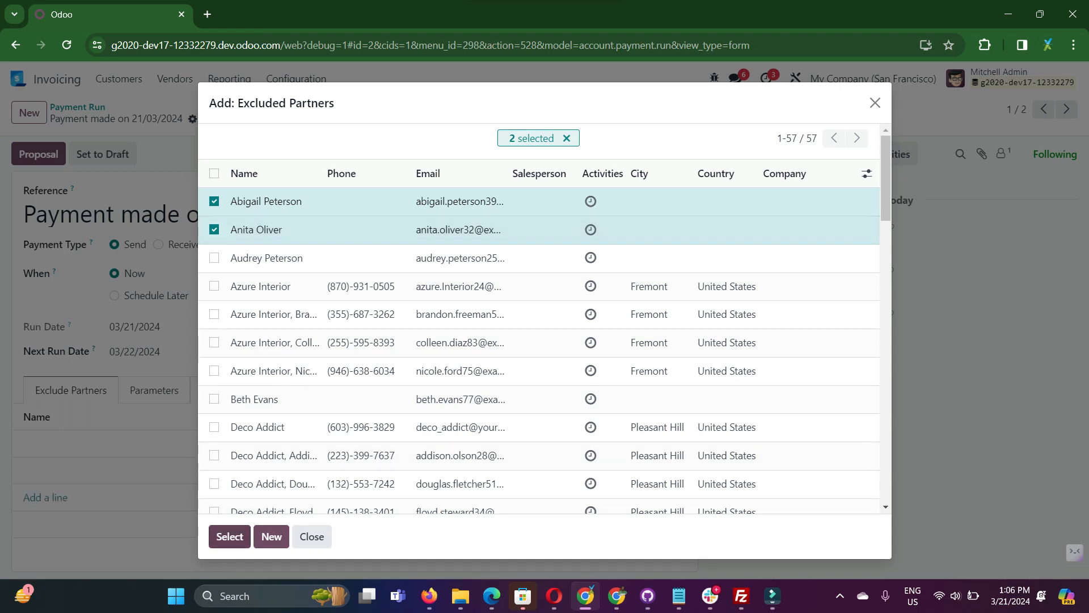
left_click(229, 536)
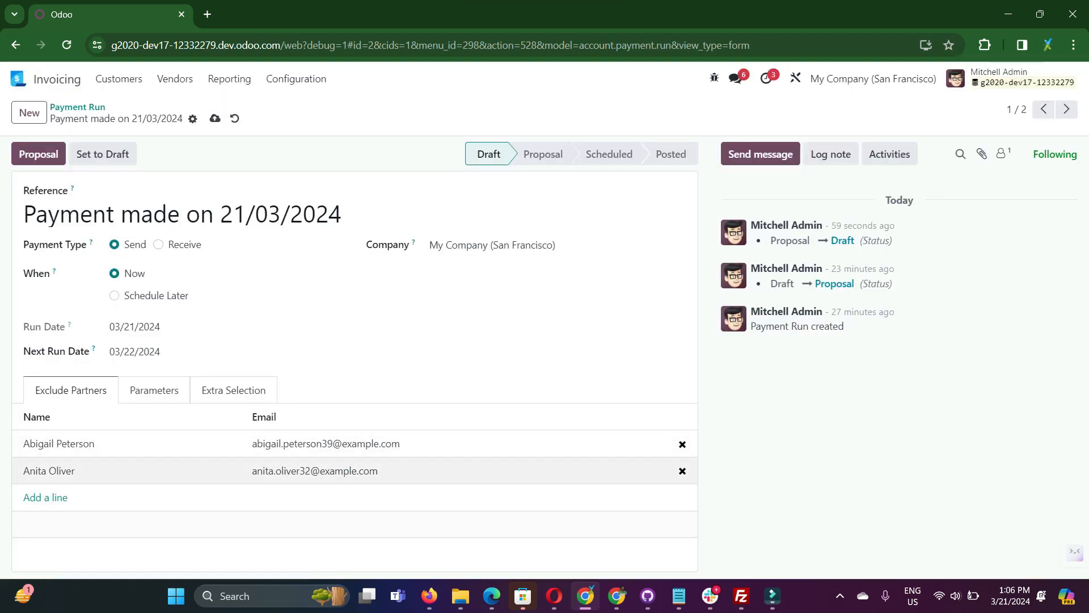
left_click(682, 444)
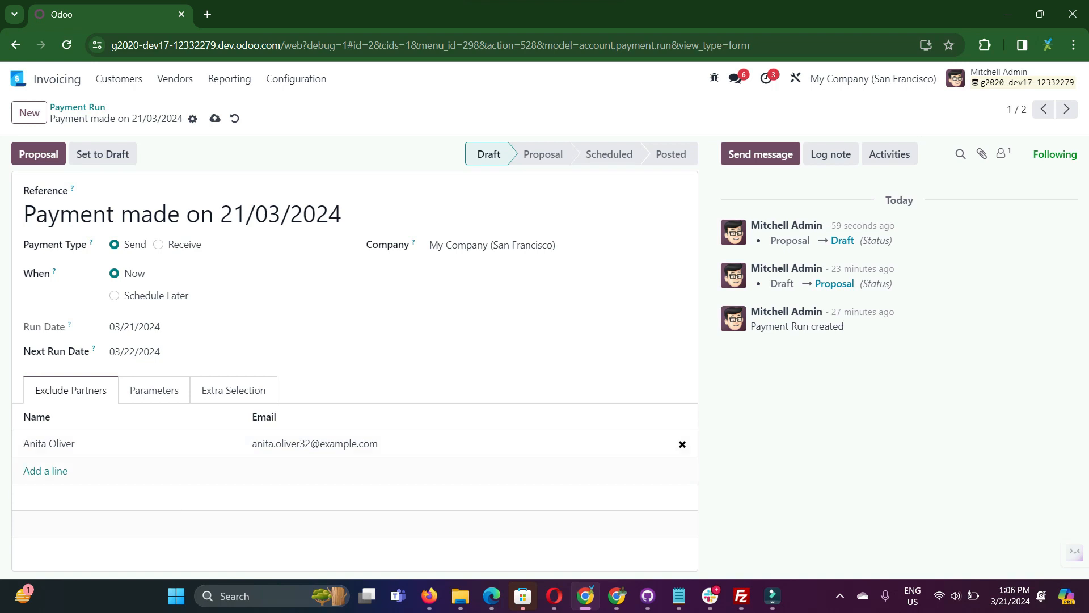
left_click(682, 444)
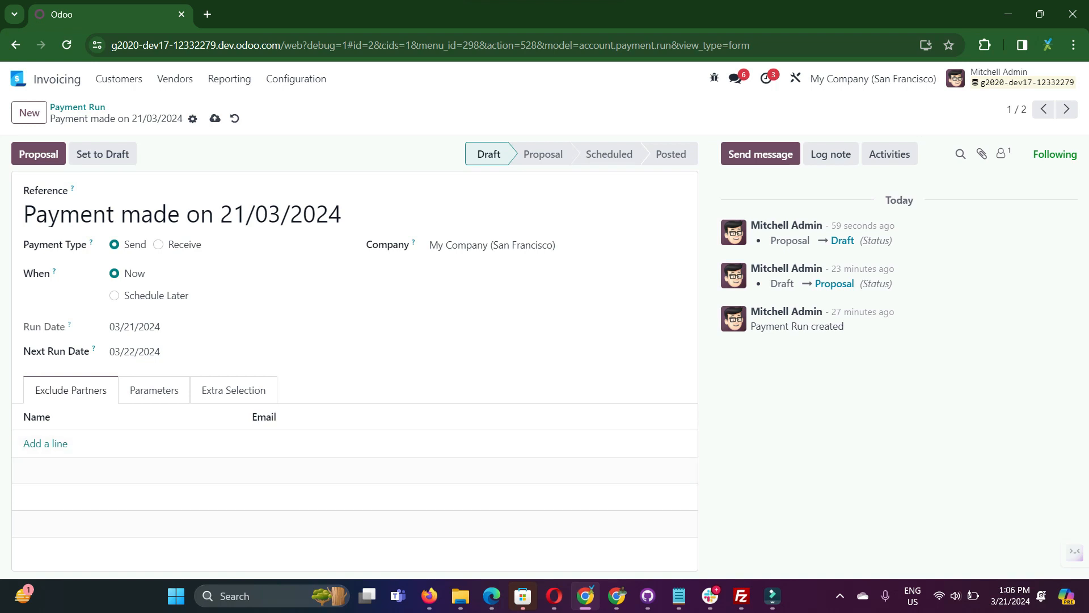
Examine the payment run's Parameters and Extra Selection settings, including the invoice date limit and the record domain, without changing them.
left_click(154, 390)
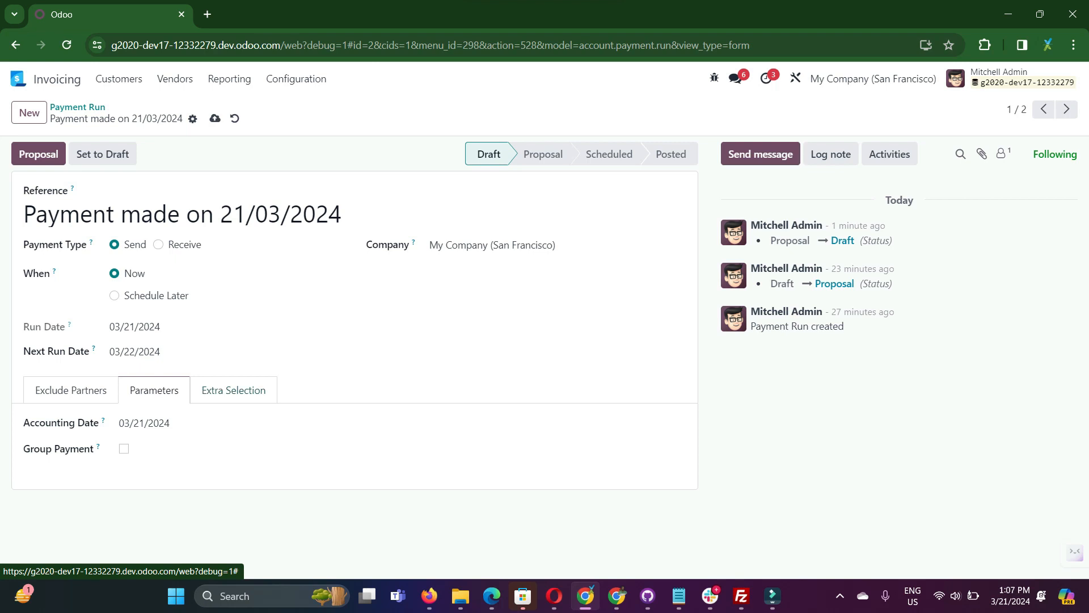
left_click(233, 390)
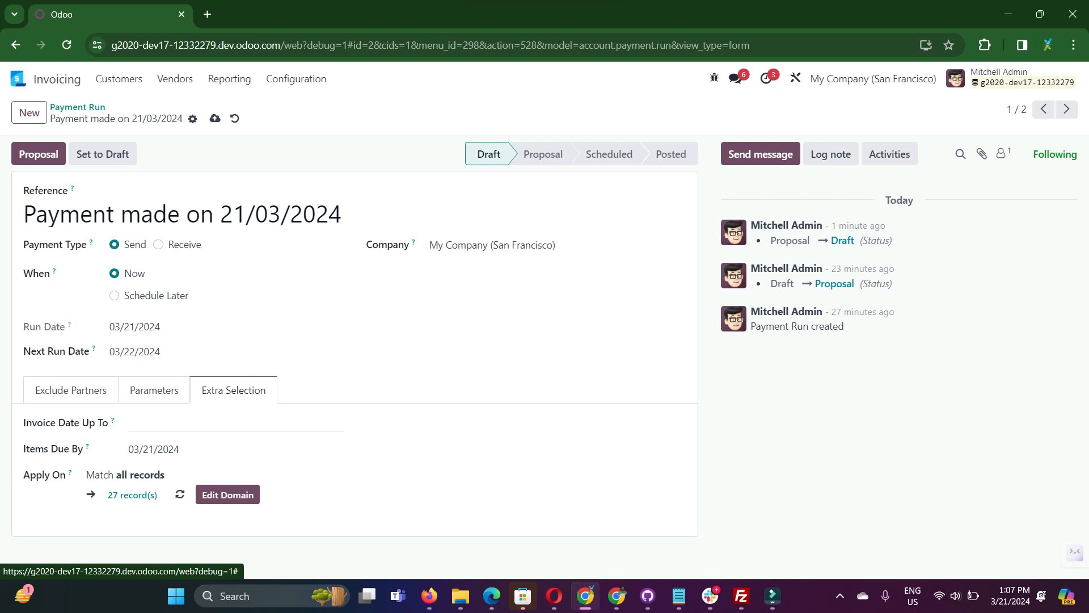
left_click(227, 423)
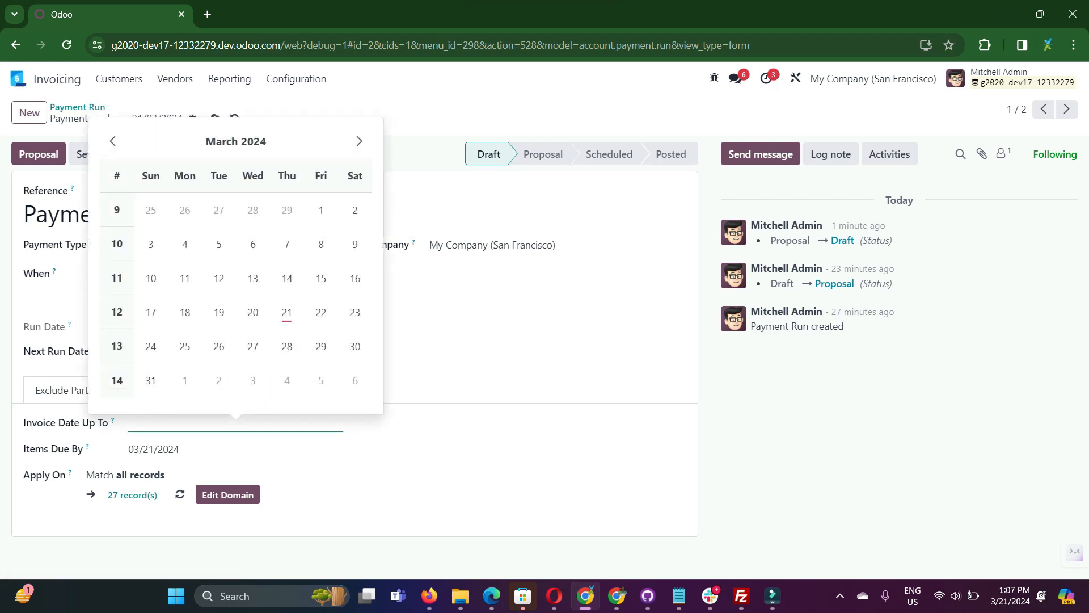
key("Escape")
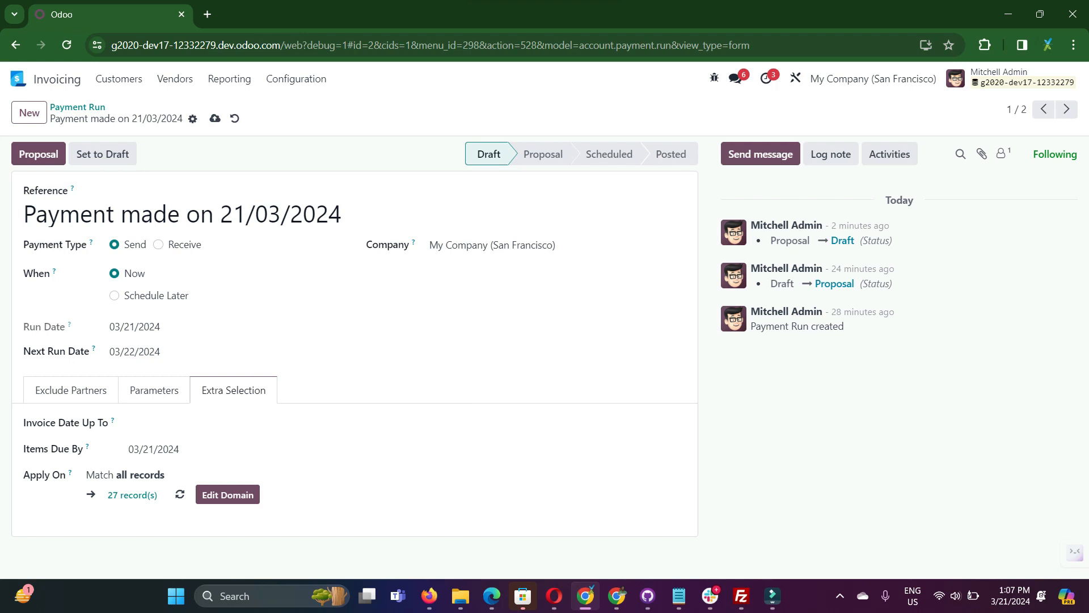
left_click(228, 494)
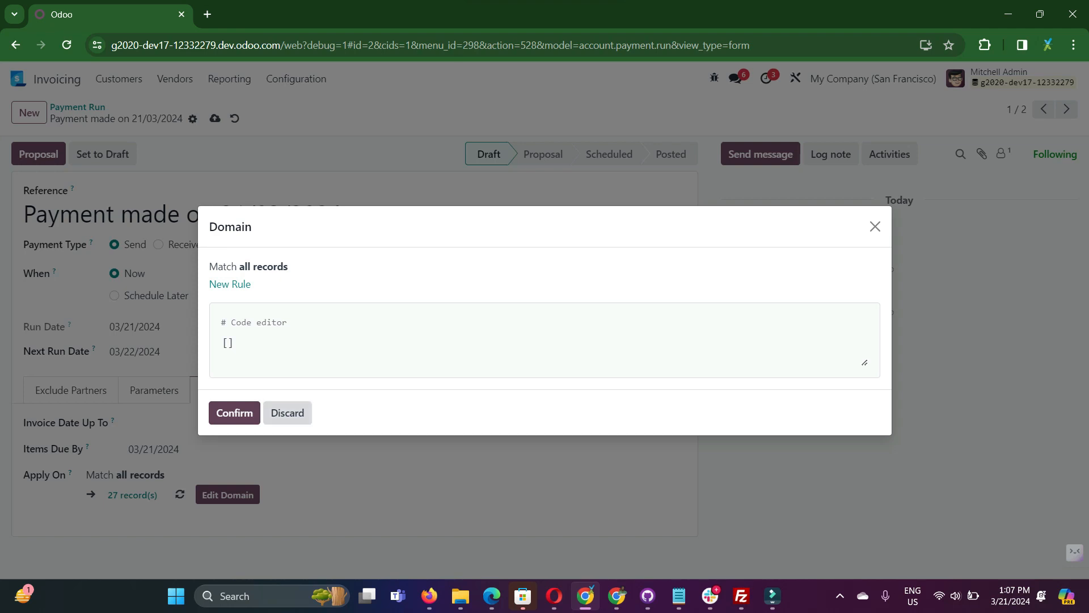
left_click(287, 412)
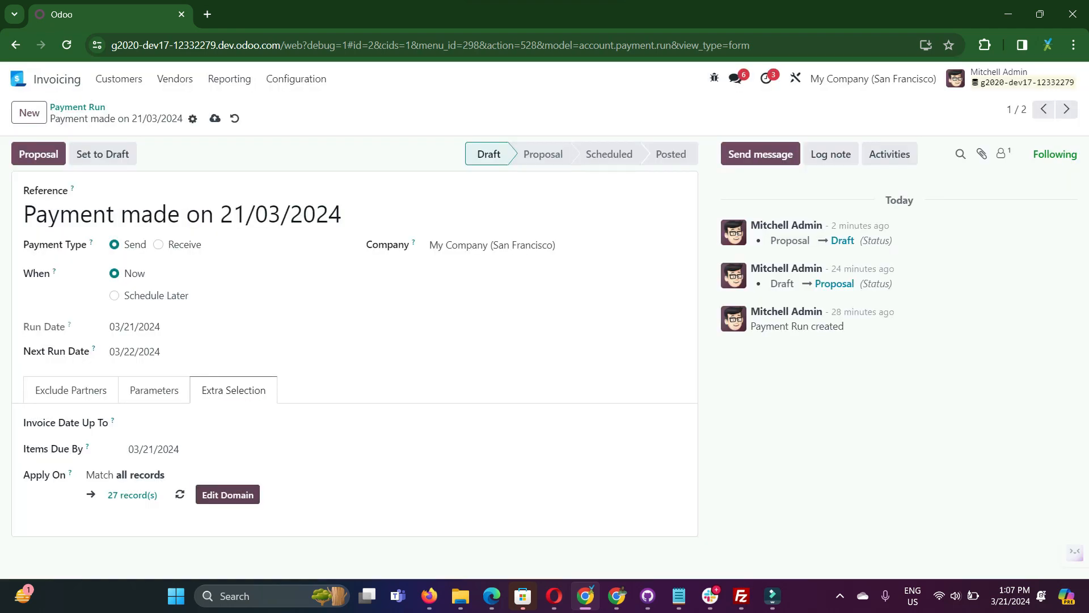
Generate the proposal for the payment run and open its accounting documents.
left_click(71, 390)
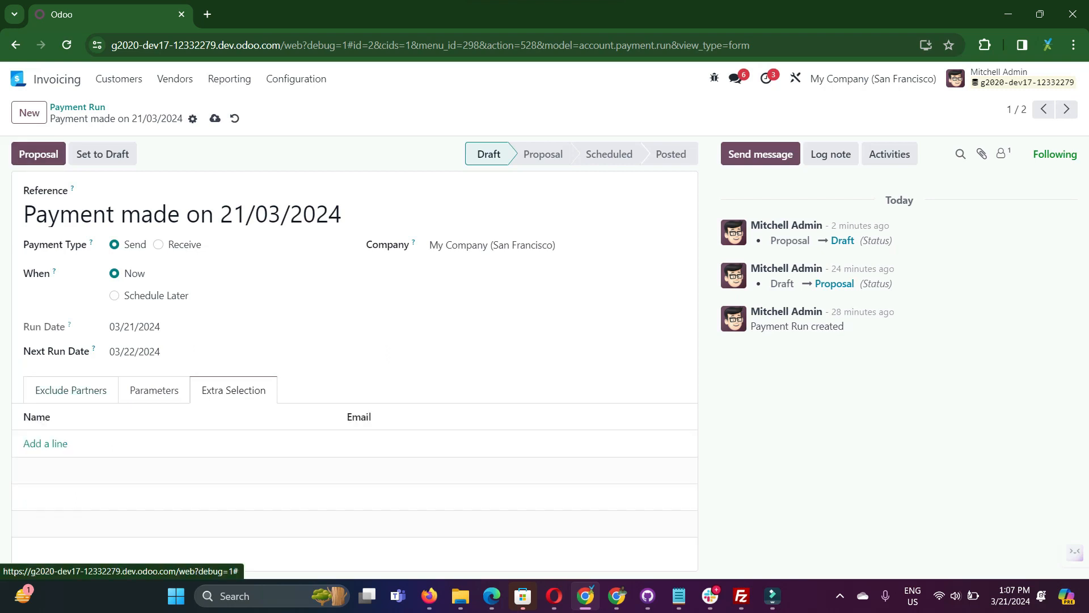
left_click(38, 154)
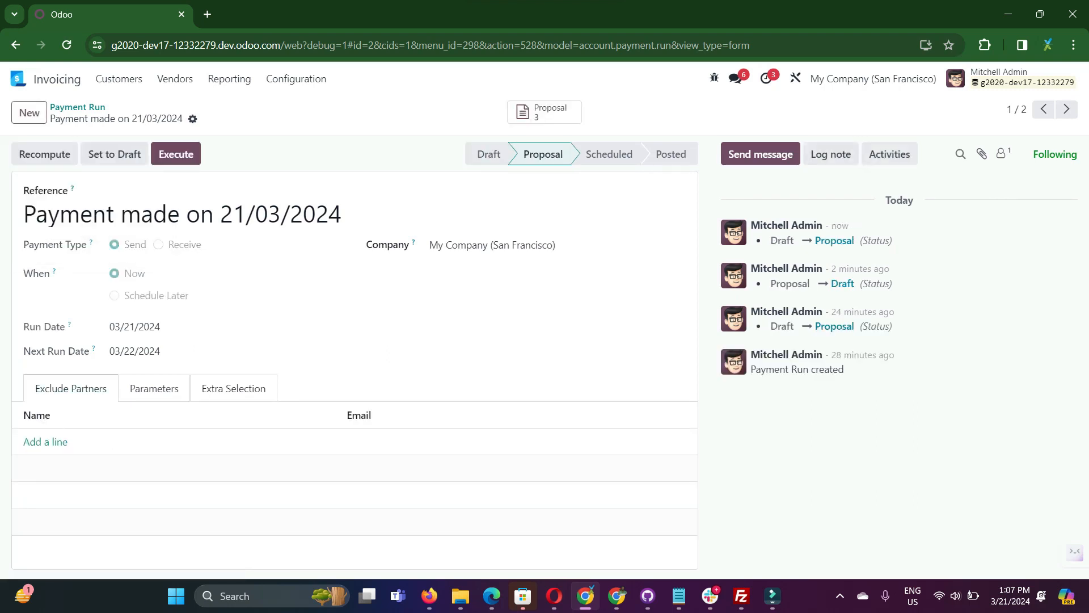
left_click(545, 111)
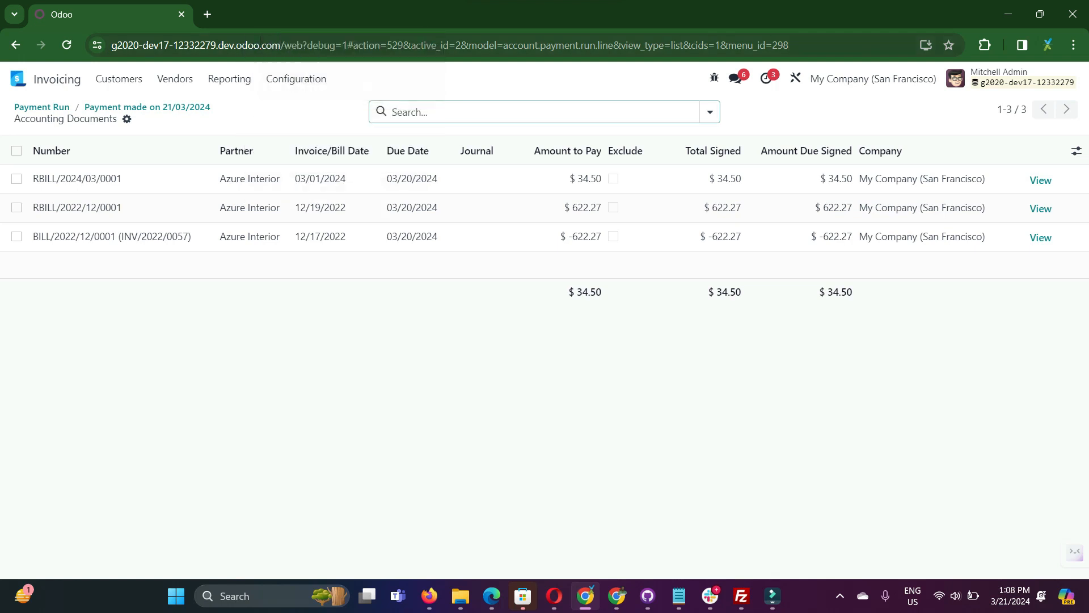
Open the vendor bills list in Invoicing to compare it with the payment run's proposed documents.
left_click(393, 111)
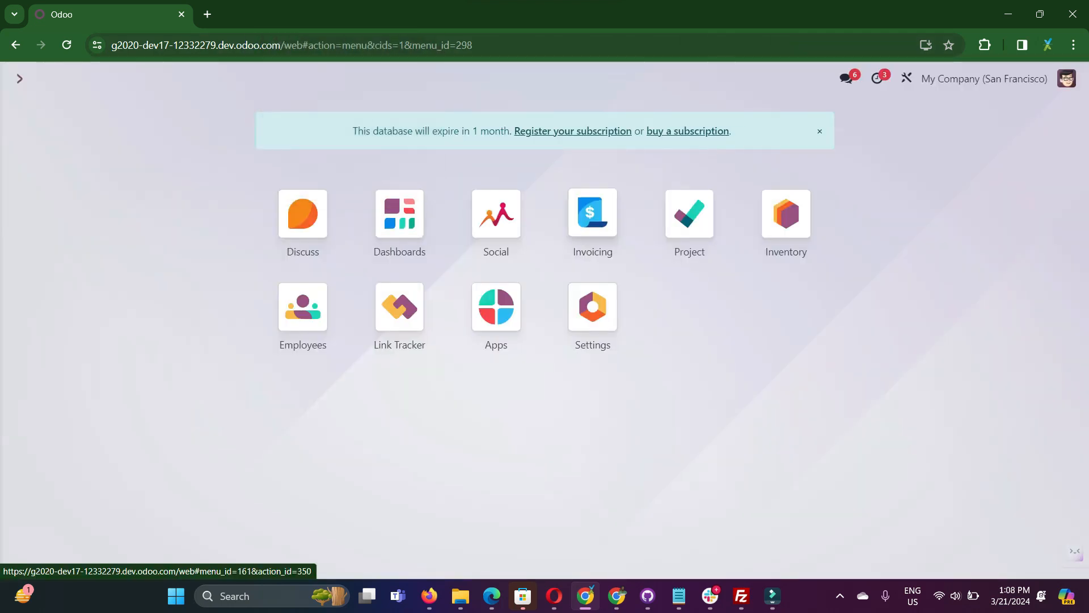
left_click(593, 214)
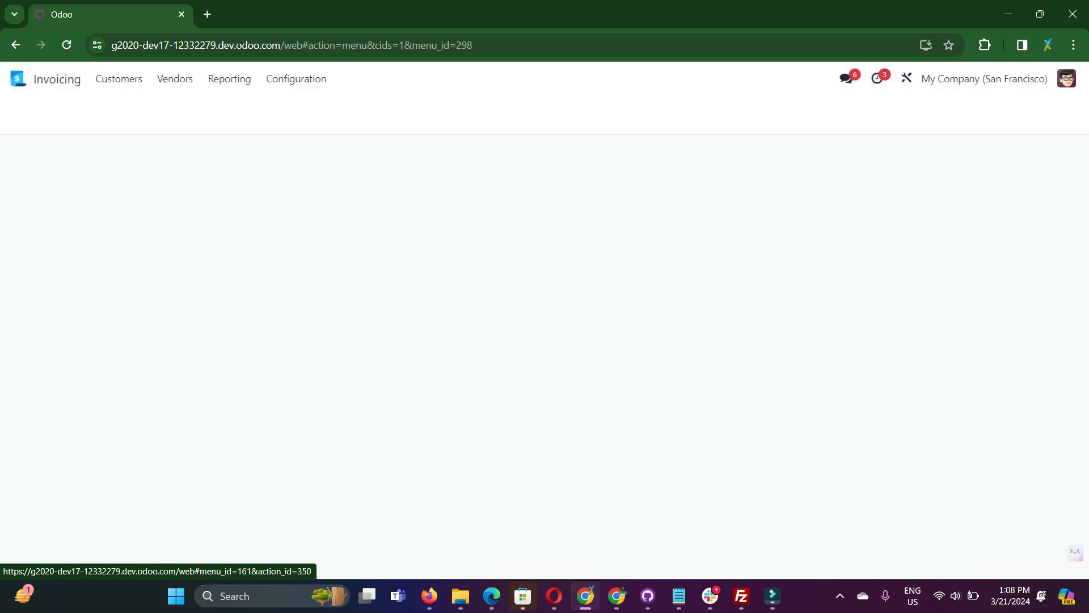
left_click(175, 79)
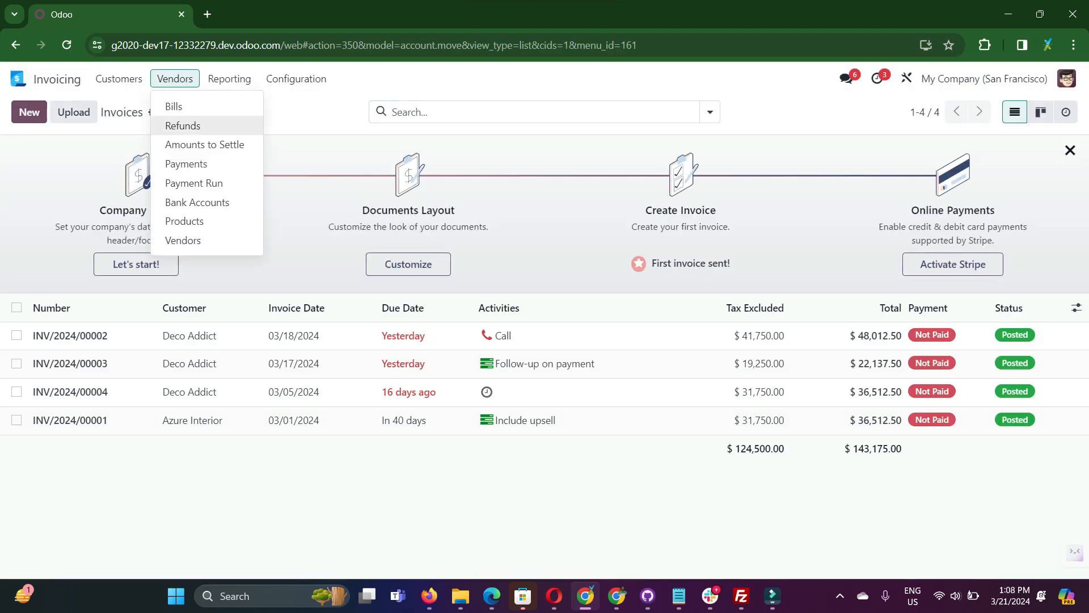
left_click(173, 107)
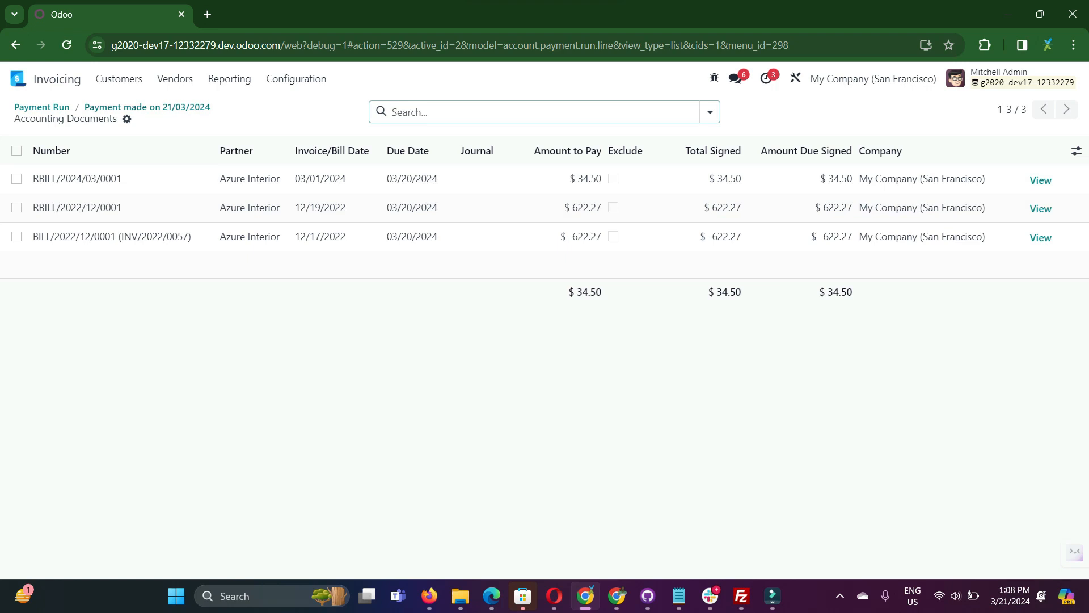
Clear the Items Due By date in the payment run's Extra Selection settings and save the run.
left_click(142, 108)
left_click(154, 388)
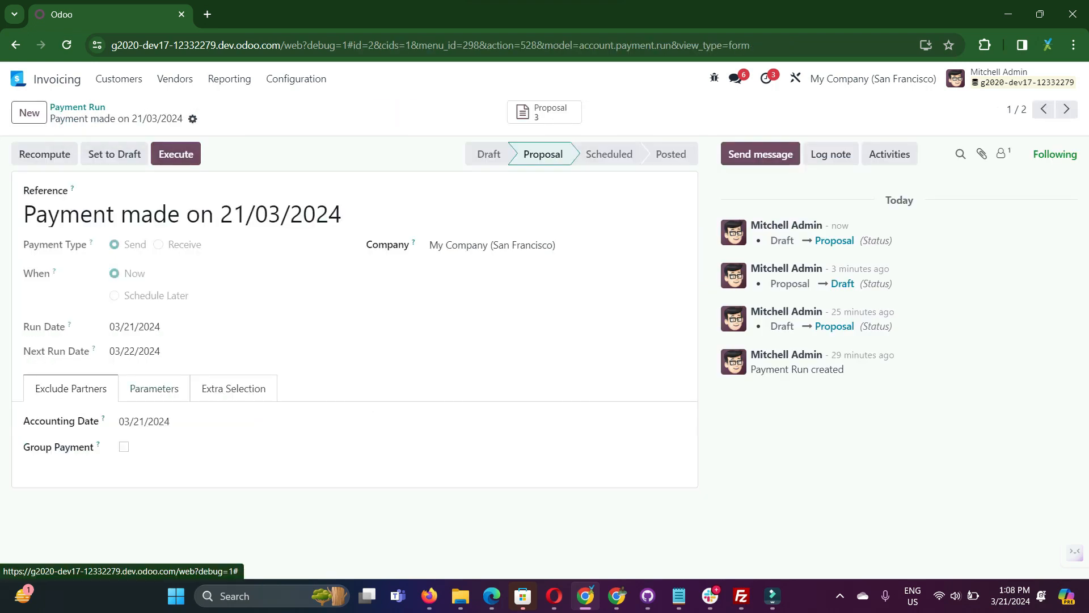
left_click(234, 388)
left_click(153, 447)
key("BackSpace")
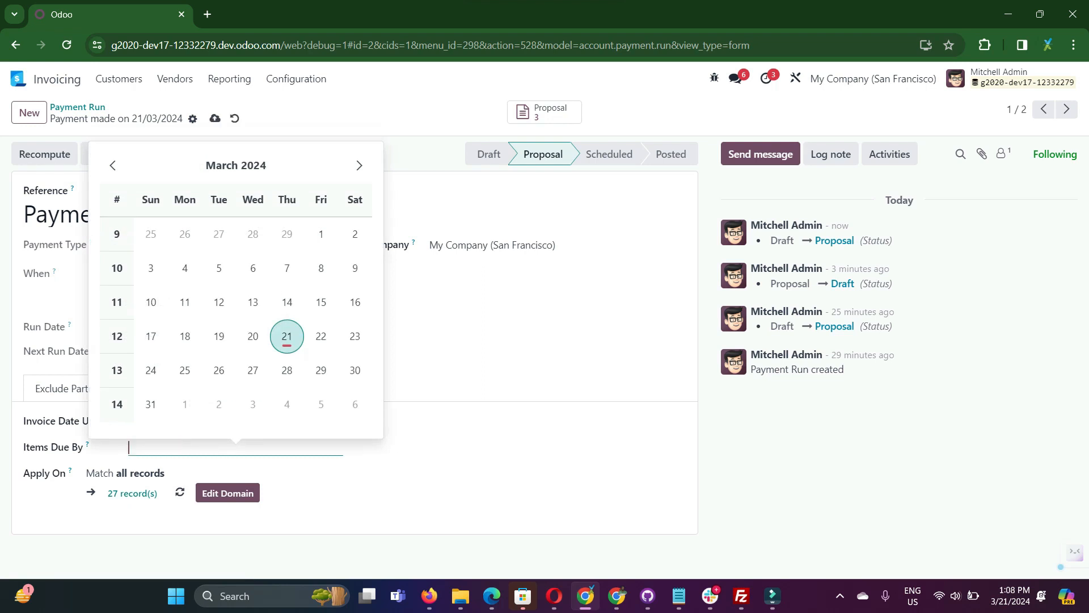
left_click(443, 448)
left_click(215, 118)
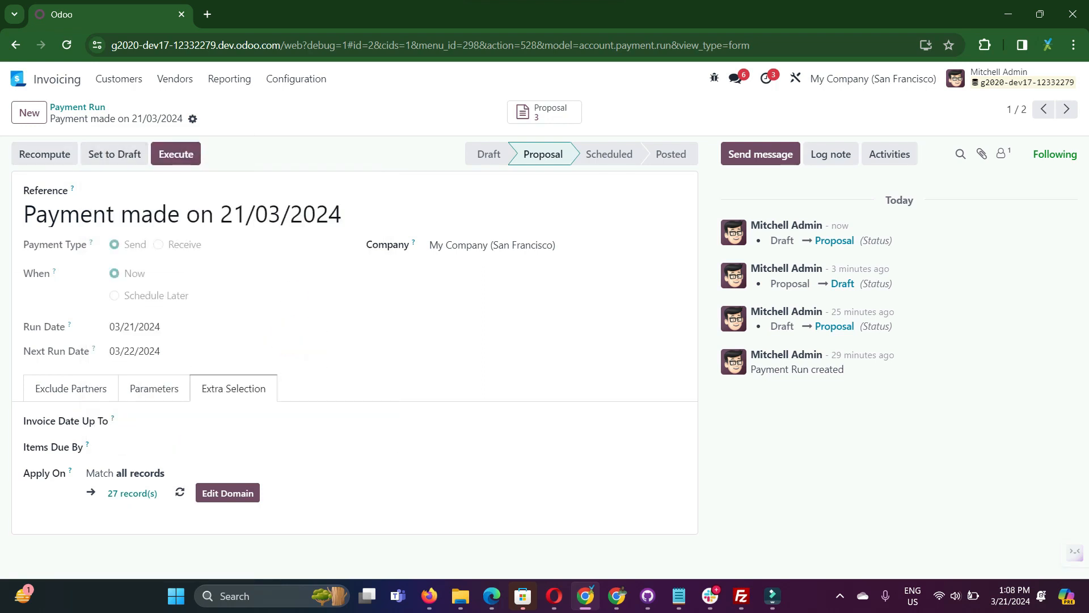
Reset the payment run to draft, regenerate its proposal and open the proposed accounting documents.
left_click(114, 154)
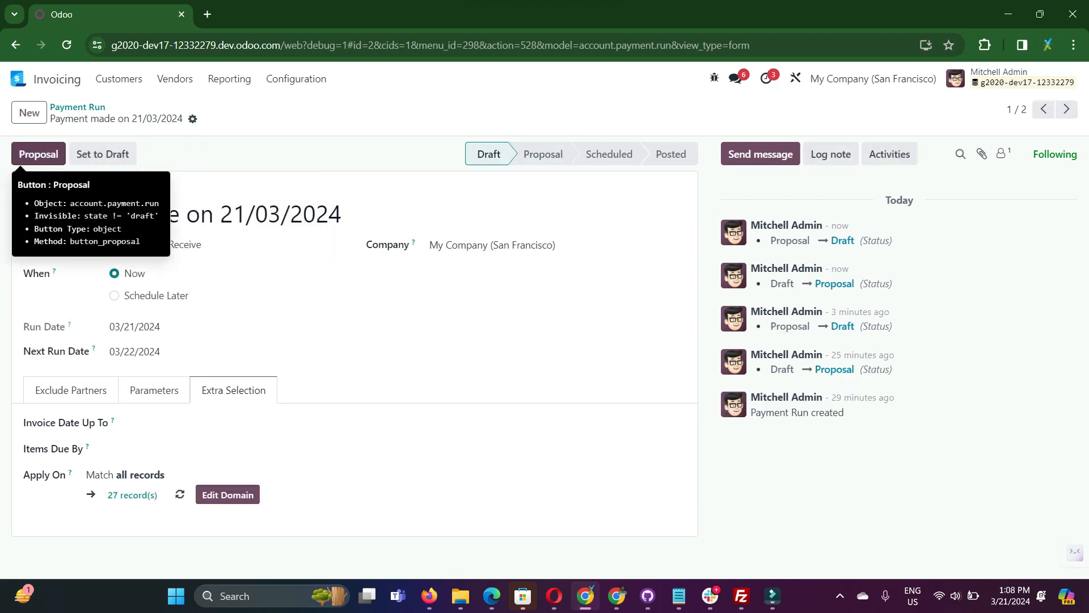
left_click(38, 153)
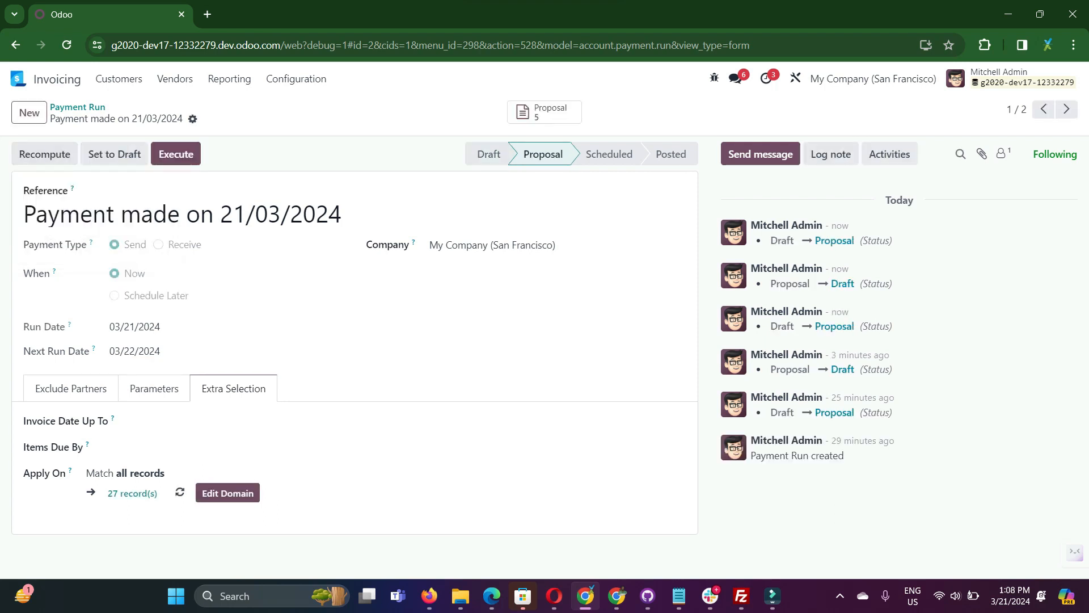
left_click(522, 112)
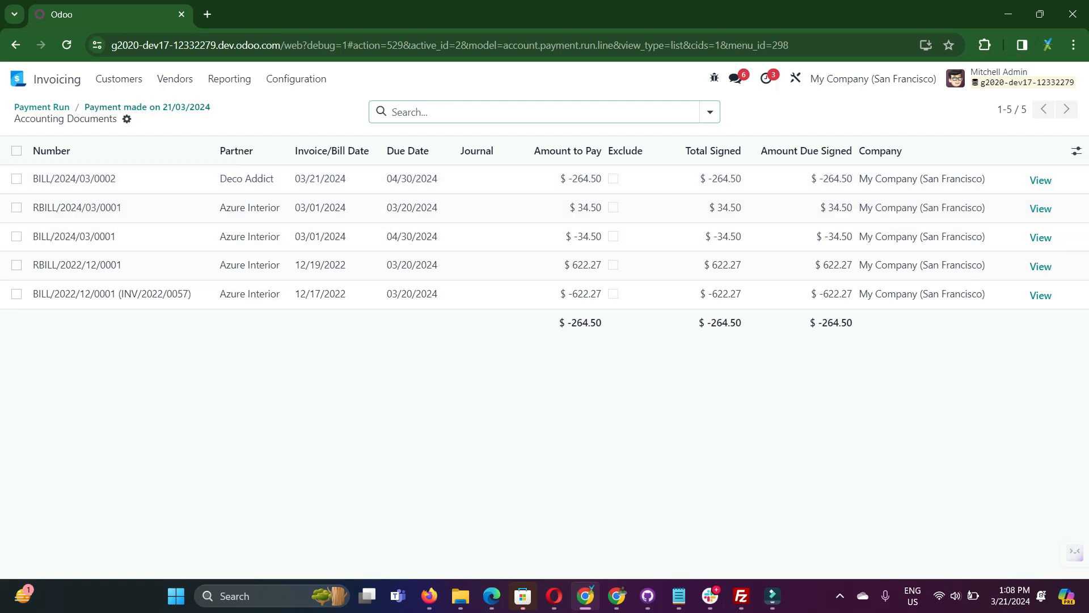
Add Deco Addict to the payment run's excluded partners, save the run and open the updated proposal documents.
left_click(147, 107)
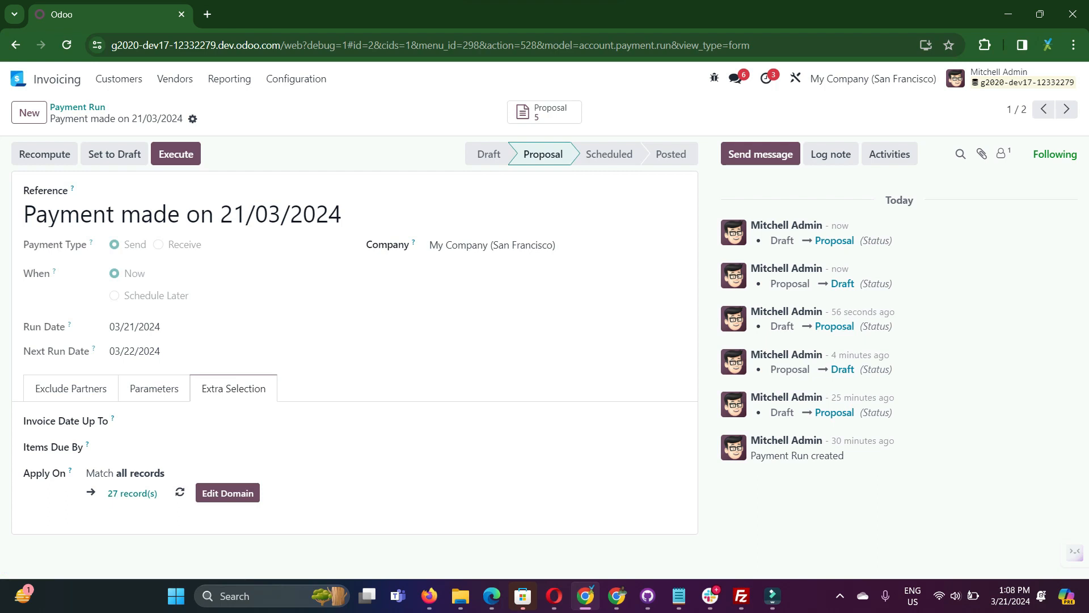
left_click(71, 388)
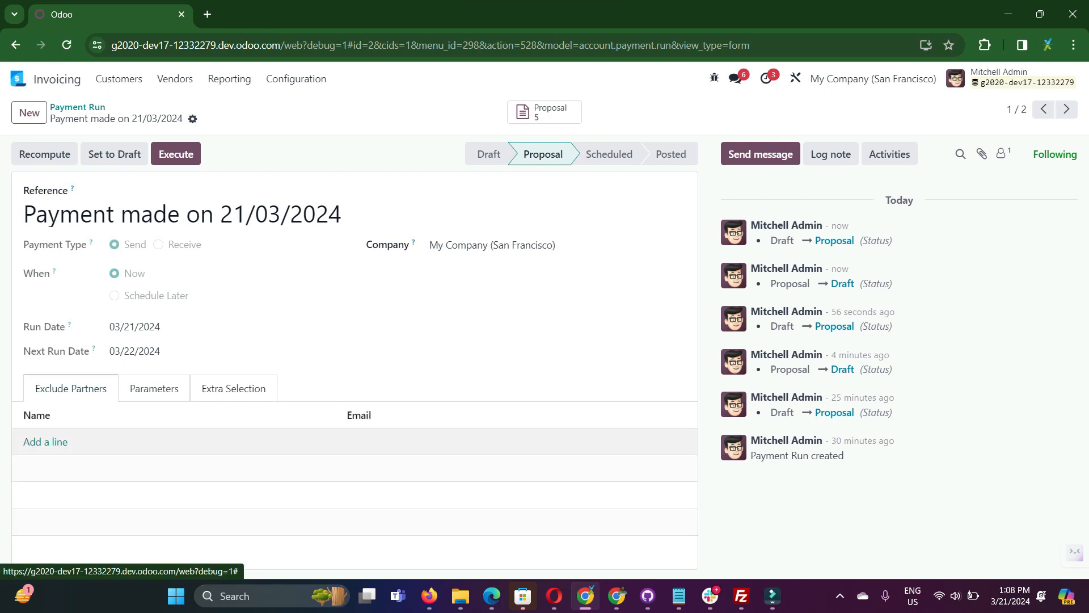
left_click(45, 442)
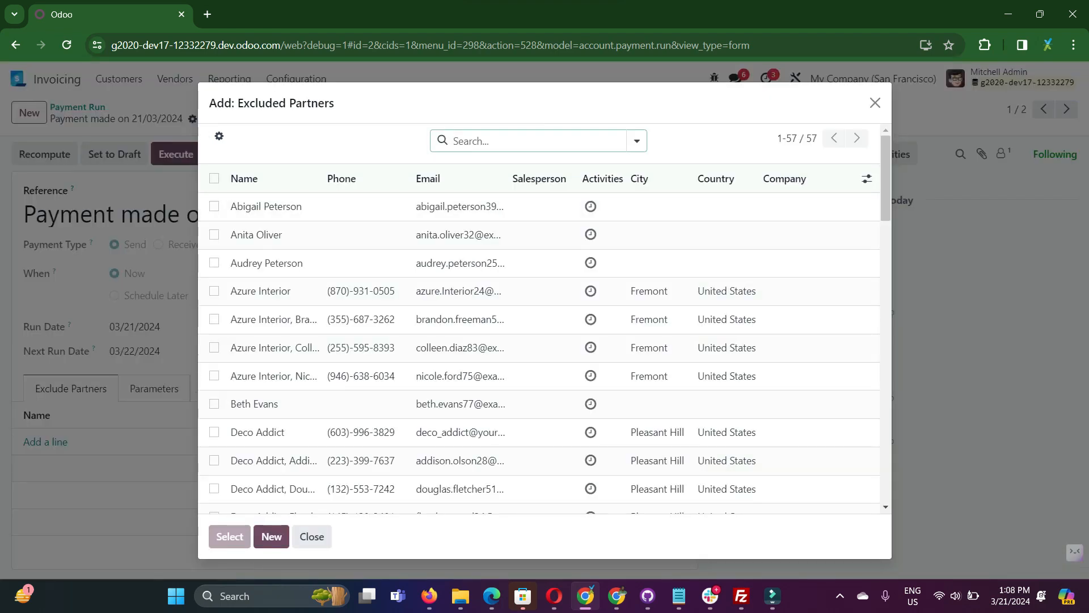
type("dec")
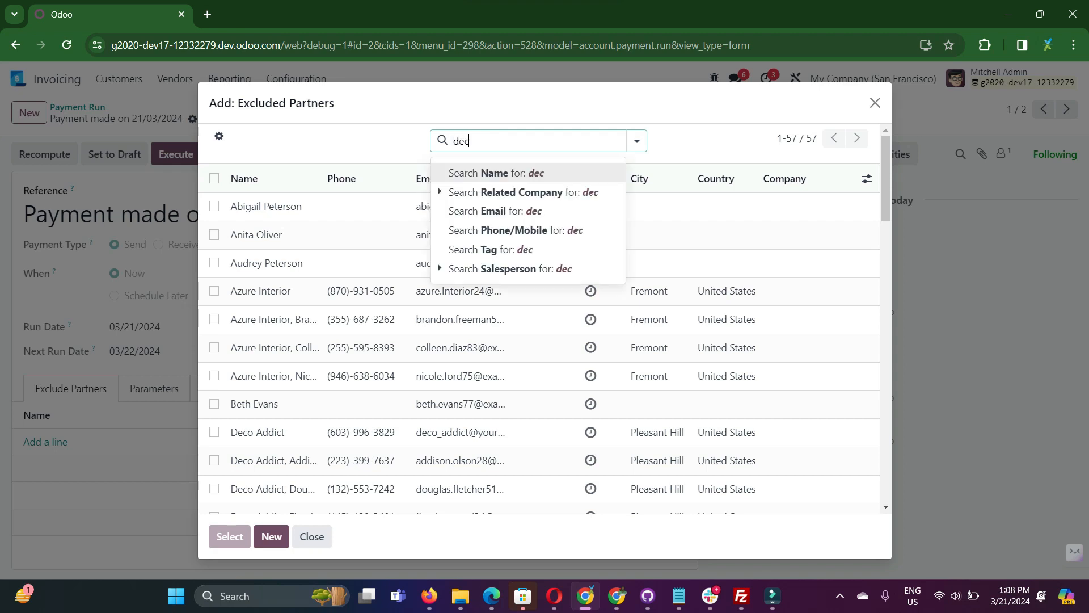
key("Return")
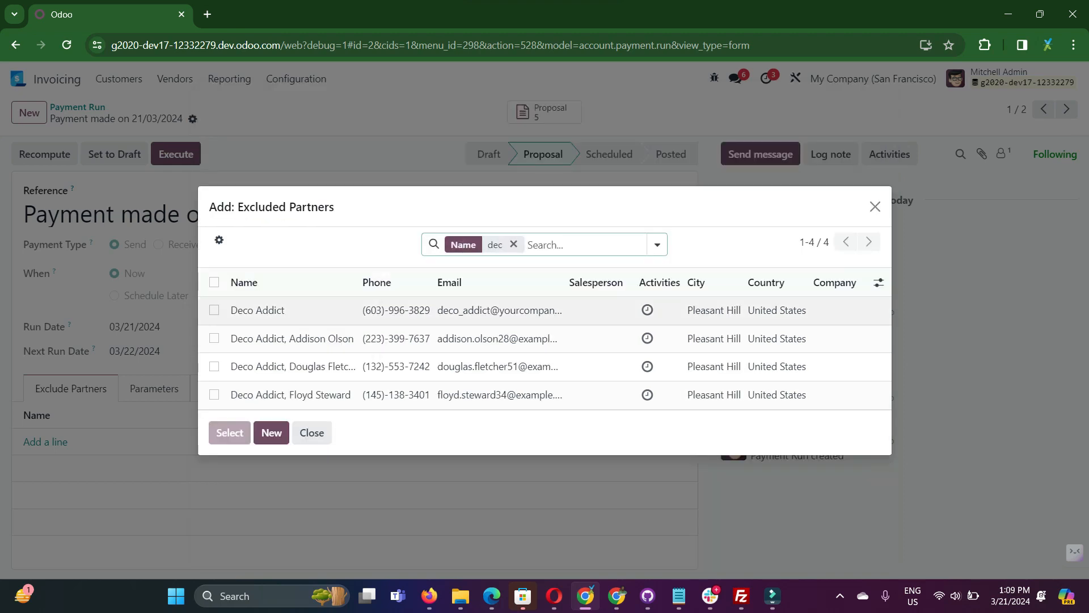
left_click(214, 309)
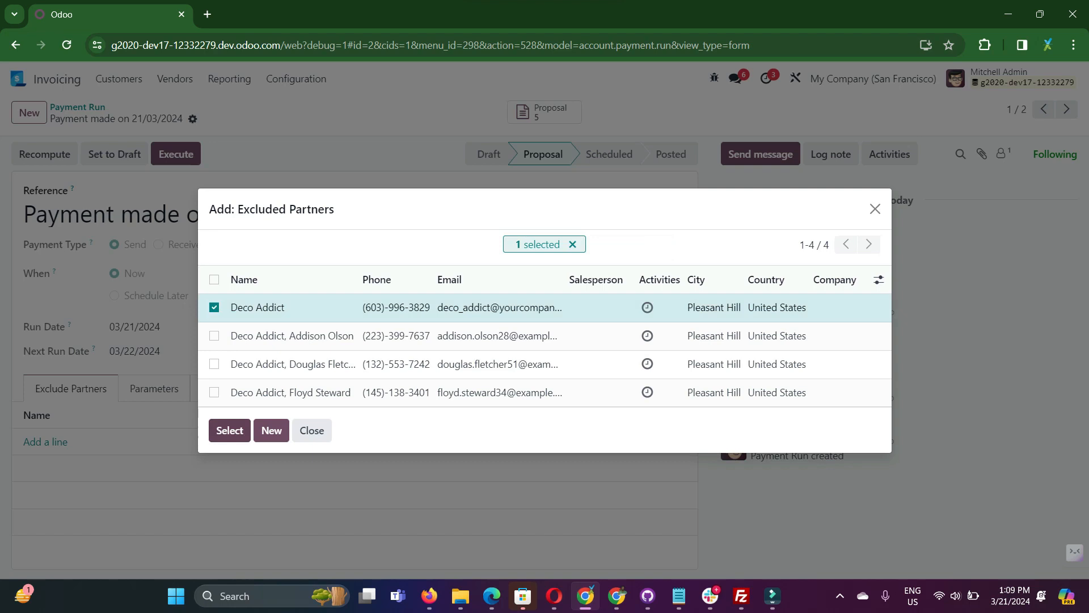
left_click(230, 430)
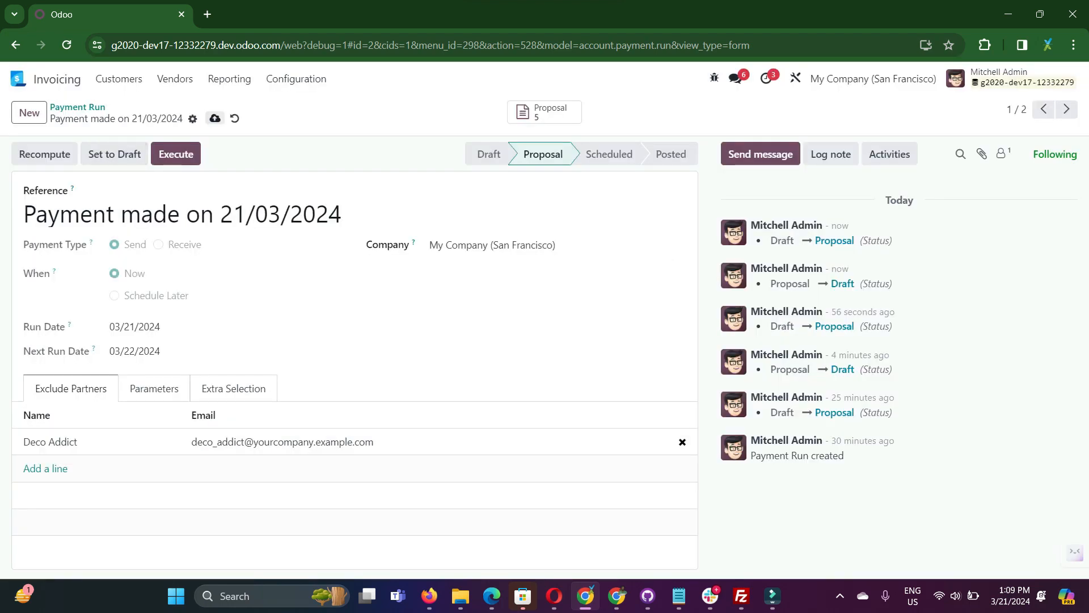
left_click(215, 118)
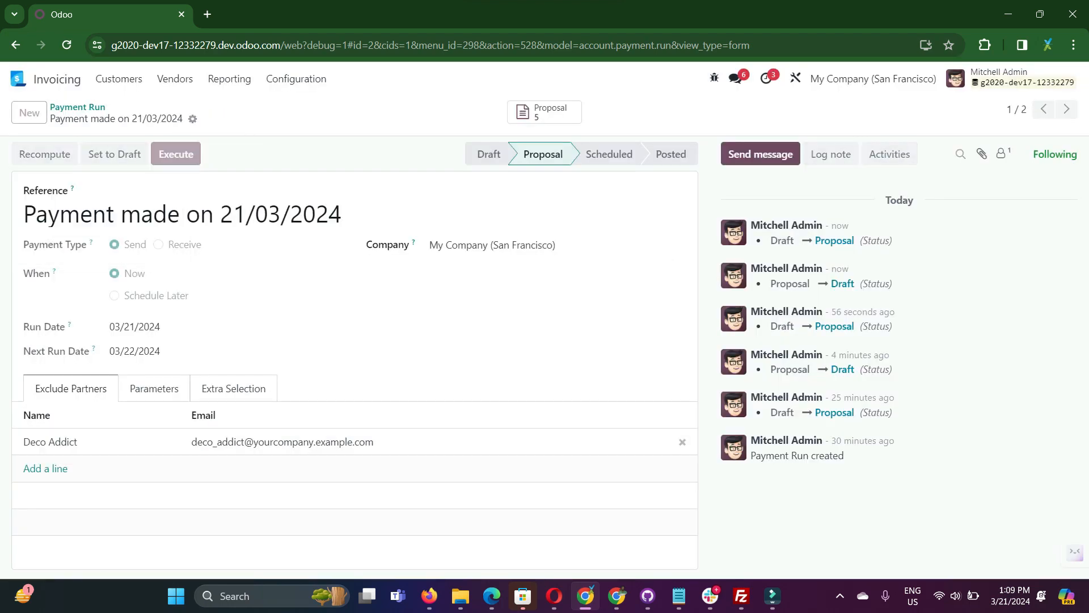
left_click(545, 111)
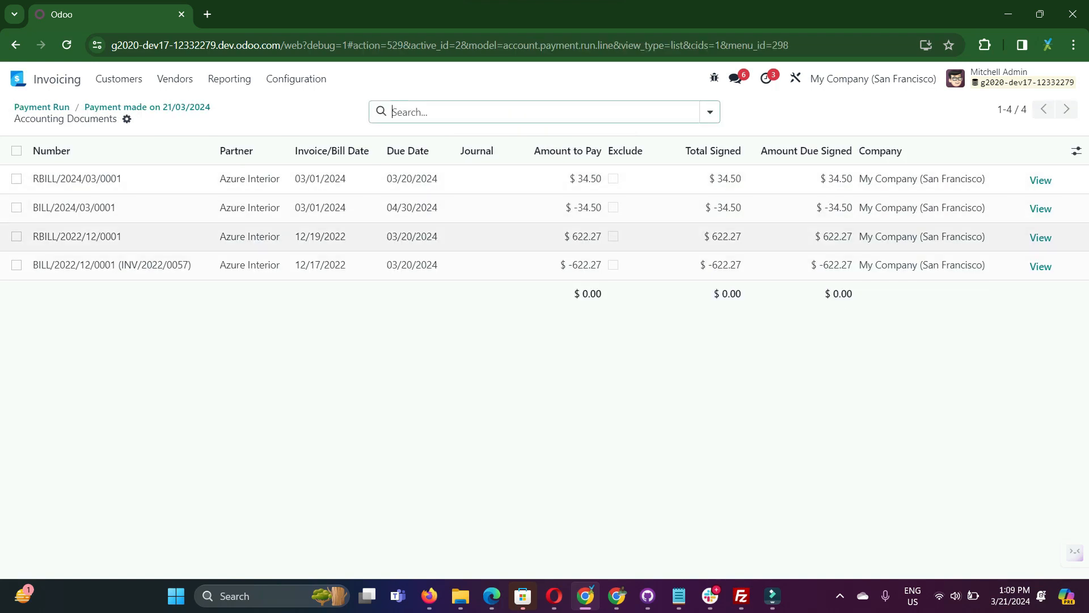
Add an Extra Selection domain rule to the payment run requiring Type = Vendor Bill.
left_click(146, 108)
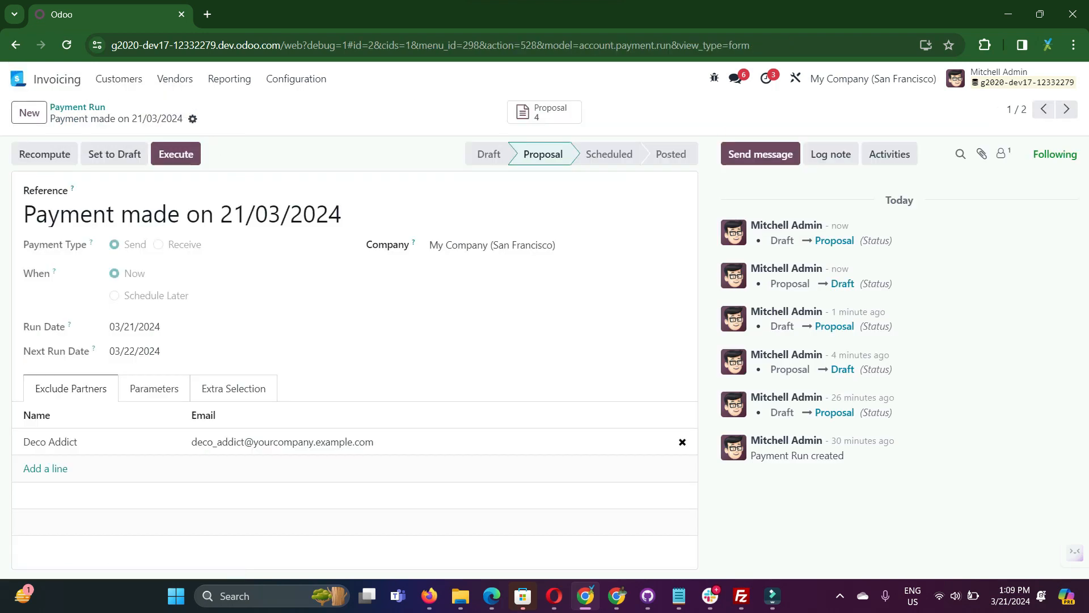
left_click(233, 388)
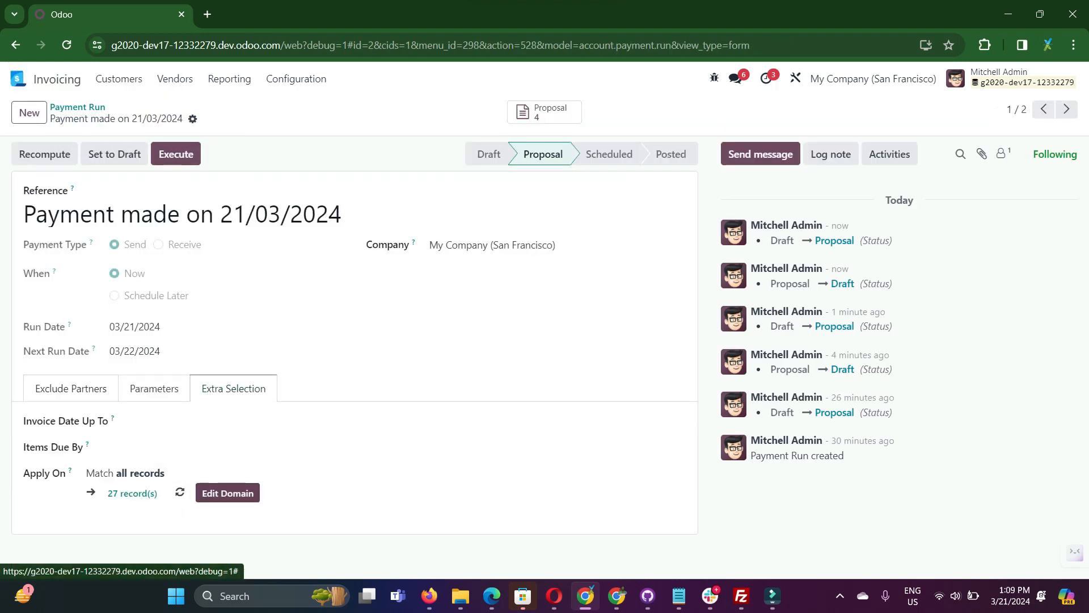
left_click(228, 492)
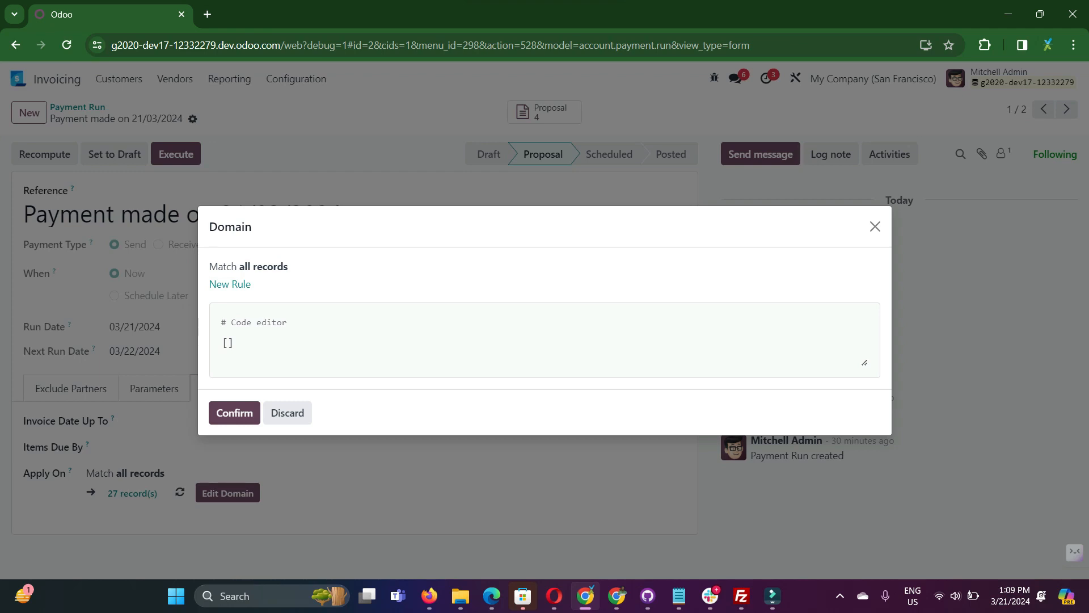
left_click(230, 283)
left_click(309, 274)
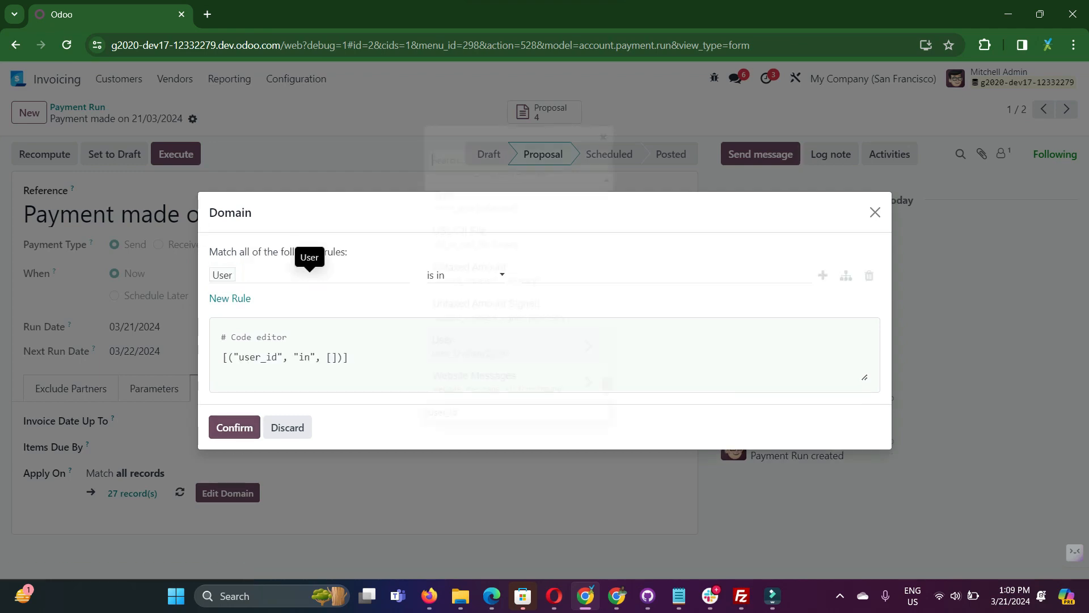
type("m")
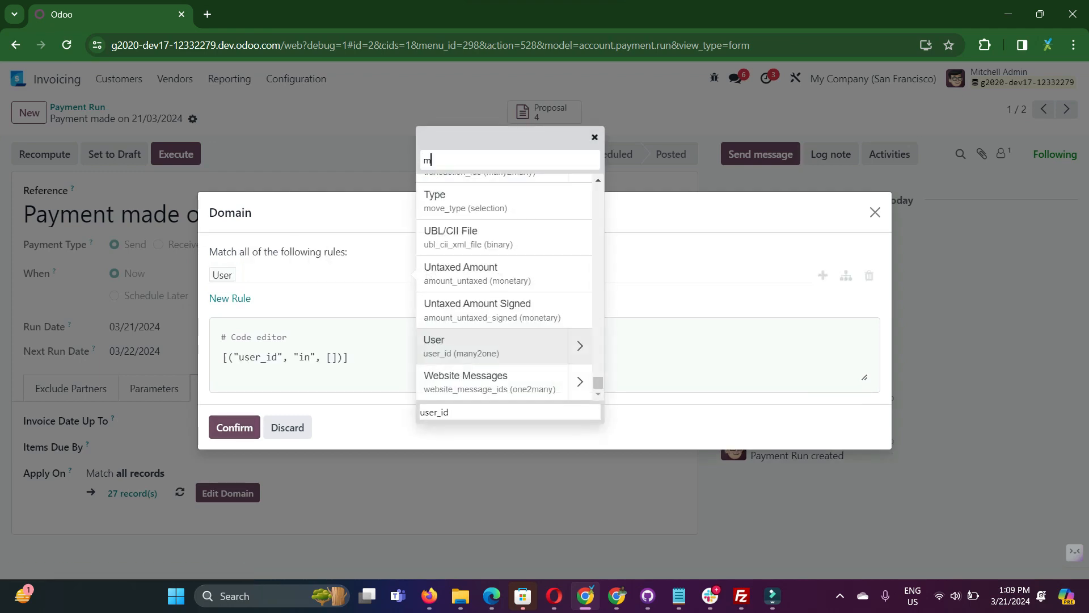
type("ove")
key("Return")
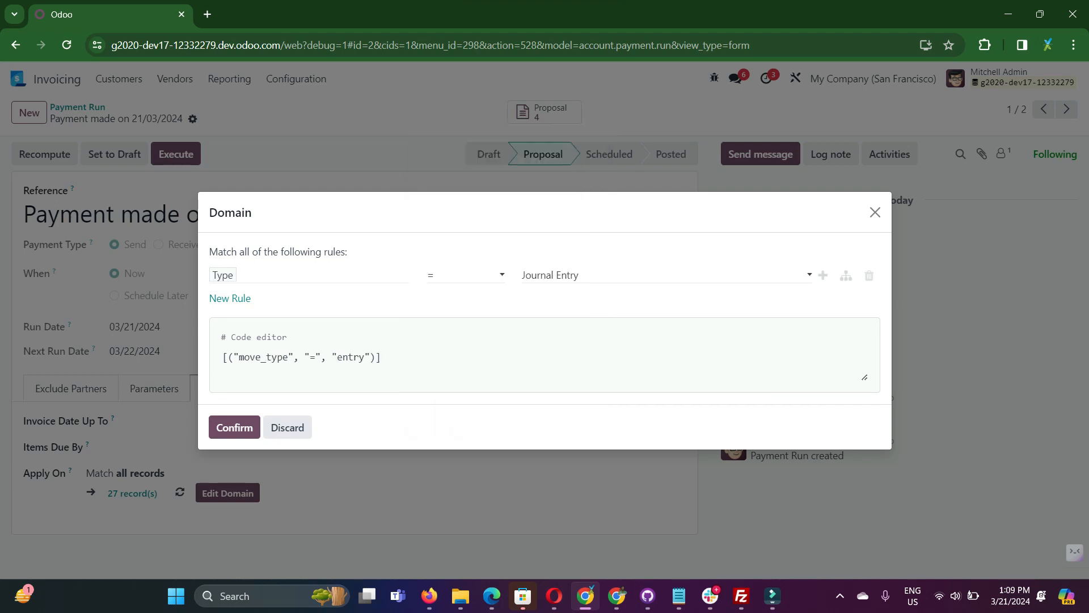
left_click(666, 275)
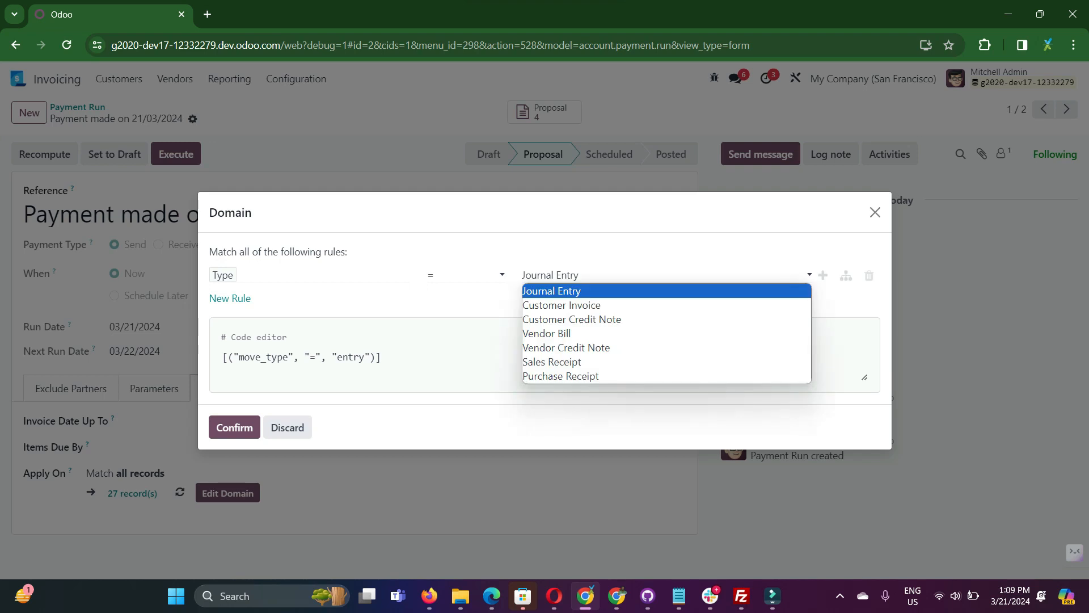
left_click(567, 333)
left_click(234, 427)
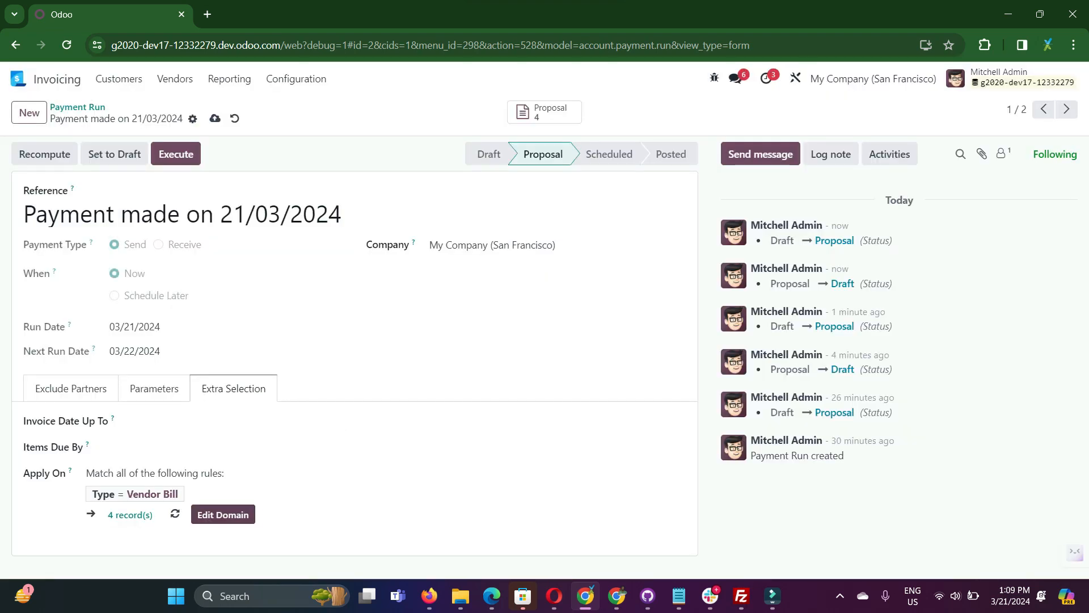
left_click(223, 514)
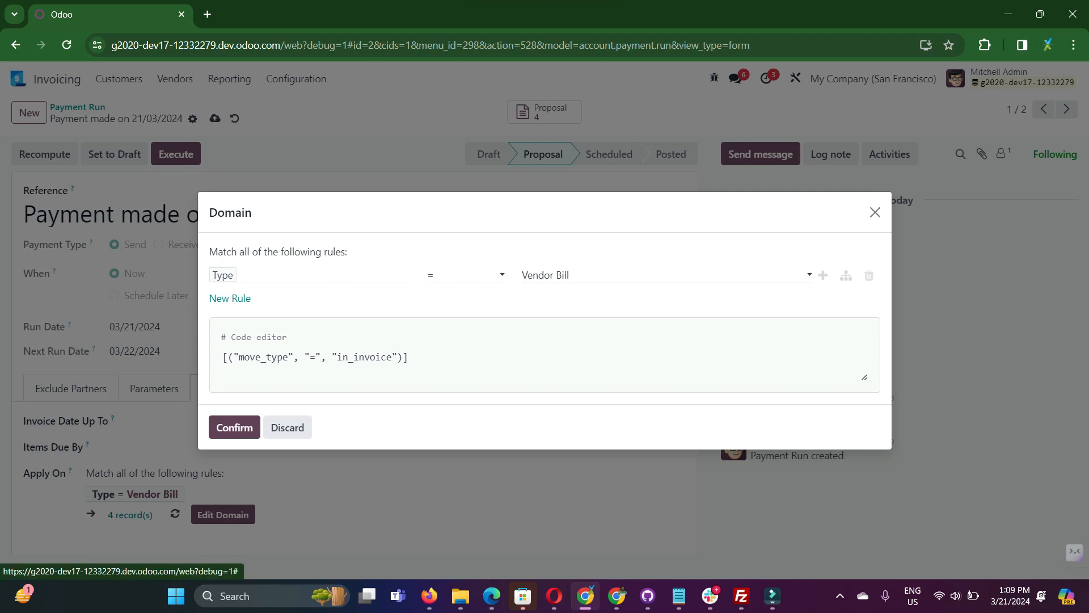
left_click(288, 427)
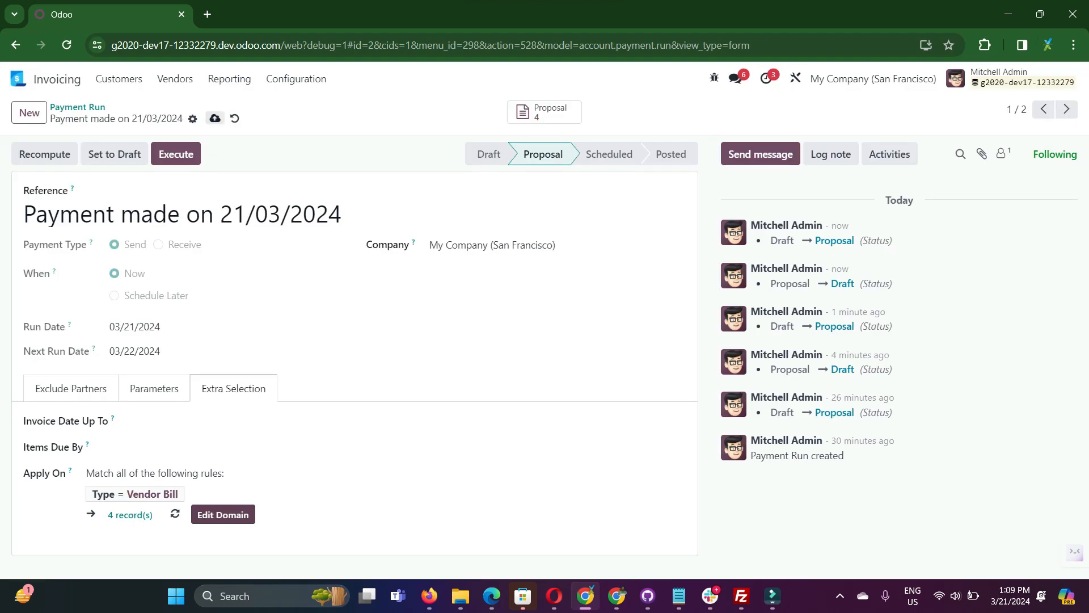
Save the payment run, recompute its proposal and open the resulting accounting documents.
left_click(214, 118)
left_click(44, 154)
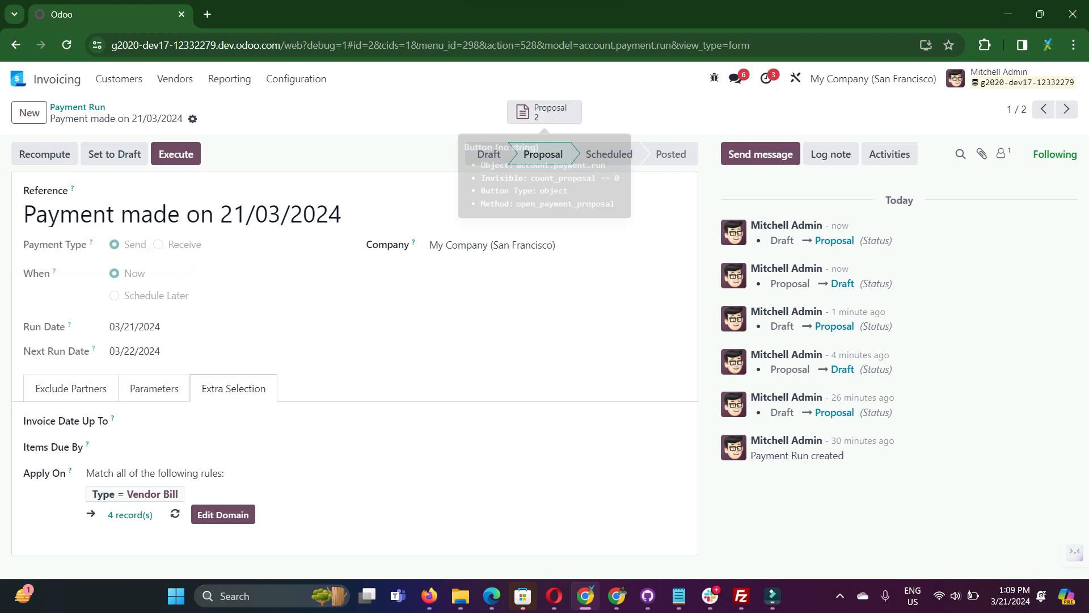
left_click(543, 112)
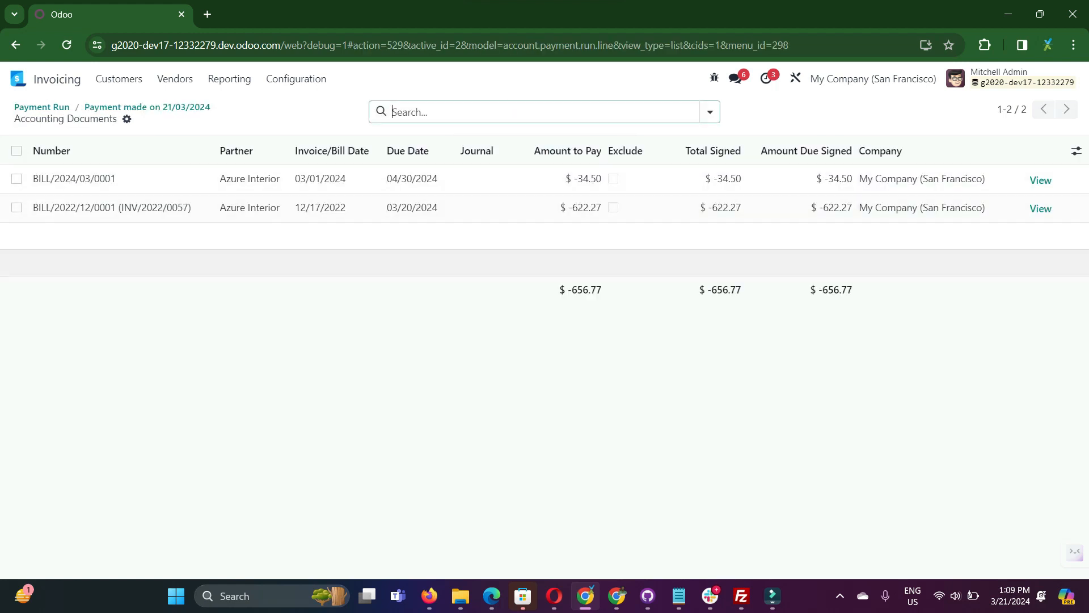
mouse_move(51, 150)
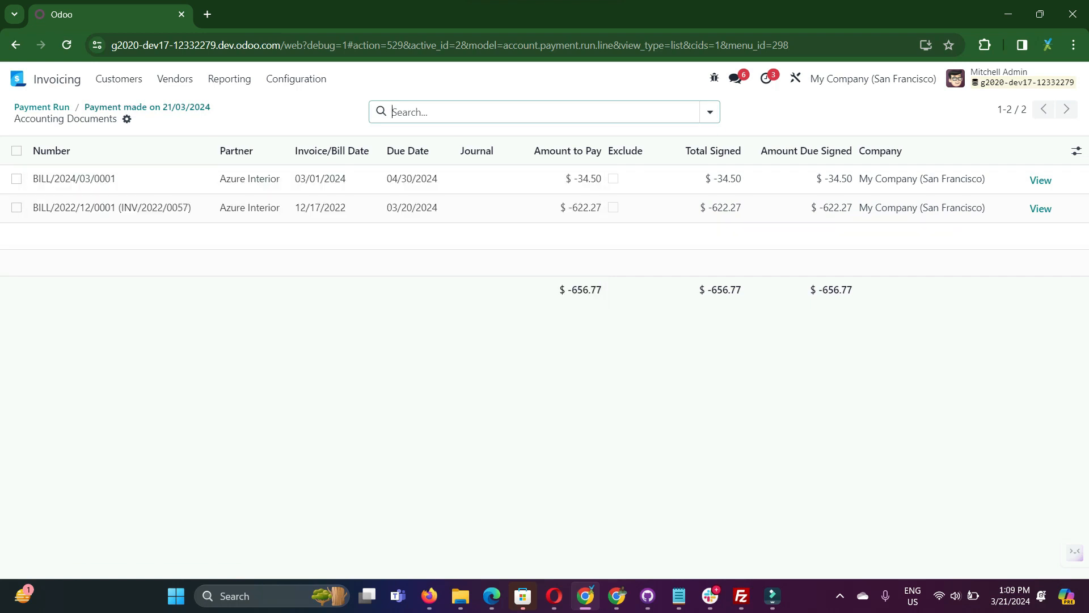
Return to the payment run and set Items Due By to 03/21/2024 in its Extra Selection settings.
left_click(147, 106)
left_click(153, 389)
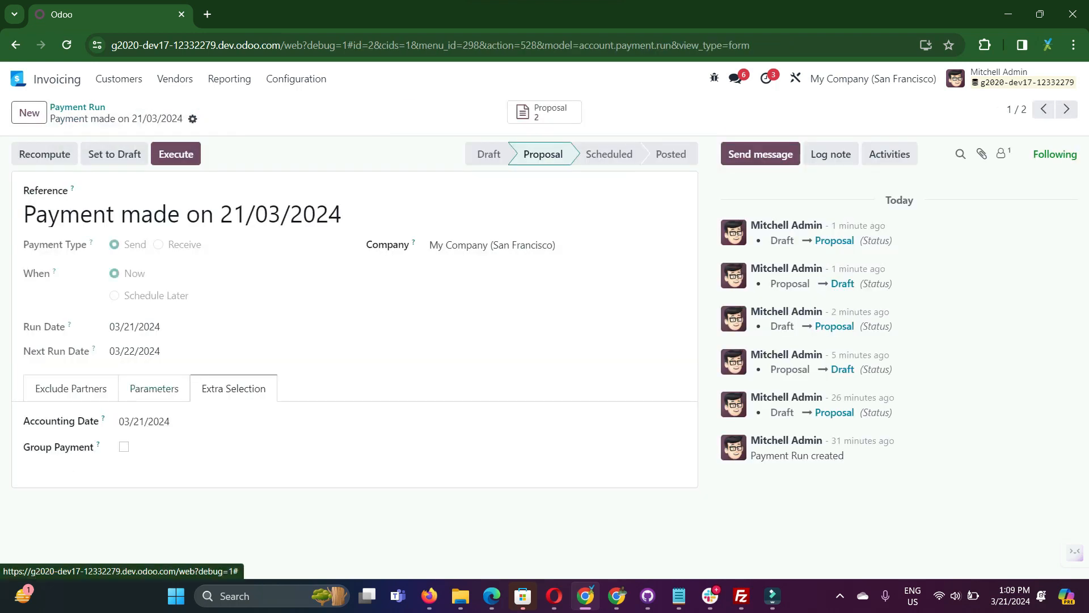
left_click(233, 389)
left_click(241, 447)
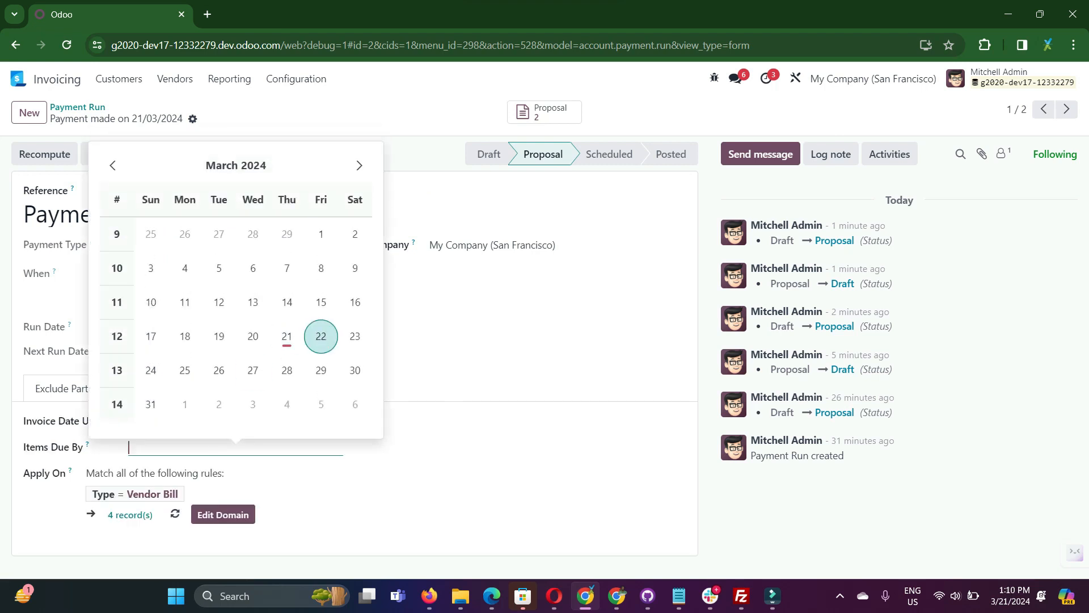
left_click(287, 336)
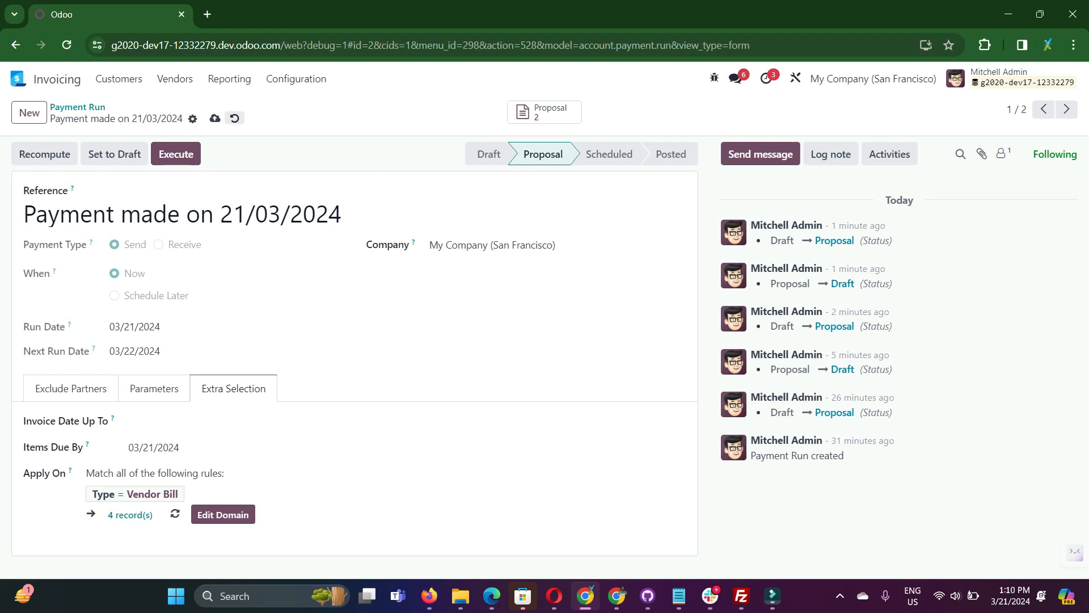
Save the payment run with its new due-date limit, recompute the proposal and open its accounting documents.
left_click(214, 118)
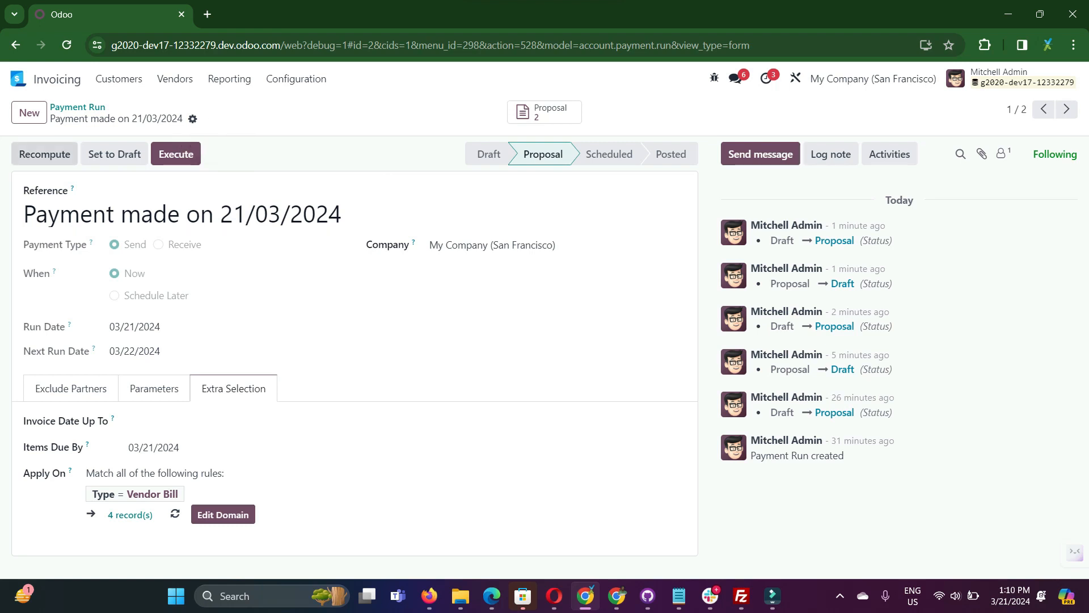
left_click(44, 154)
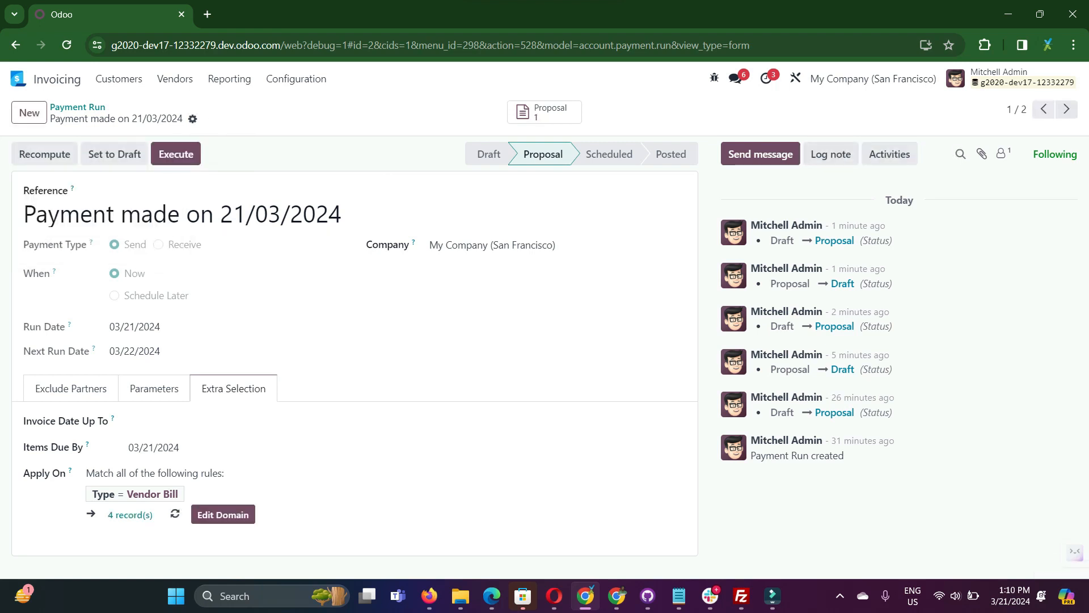
left_click(544, 112)
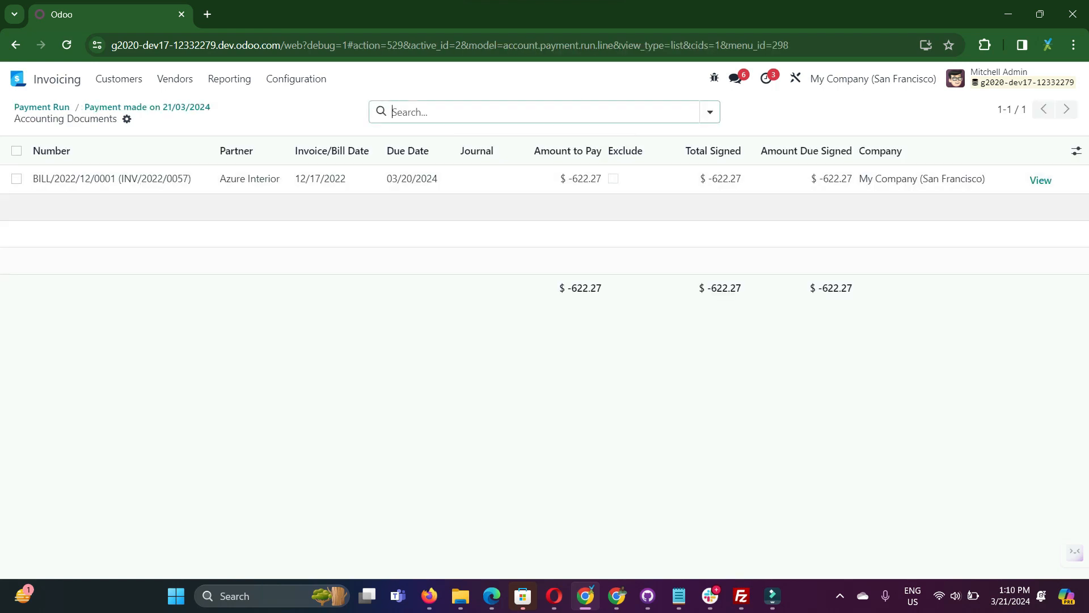
Compare the due dates in the vendor bills list with the documents in the payment run's proposal.
left_click(147, 107)
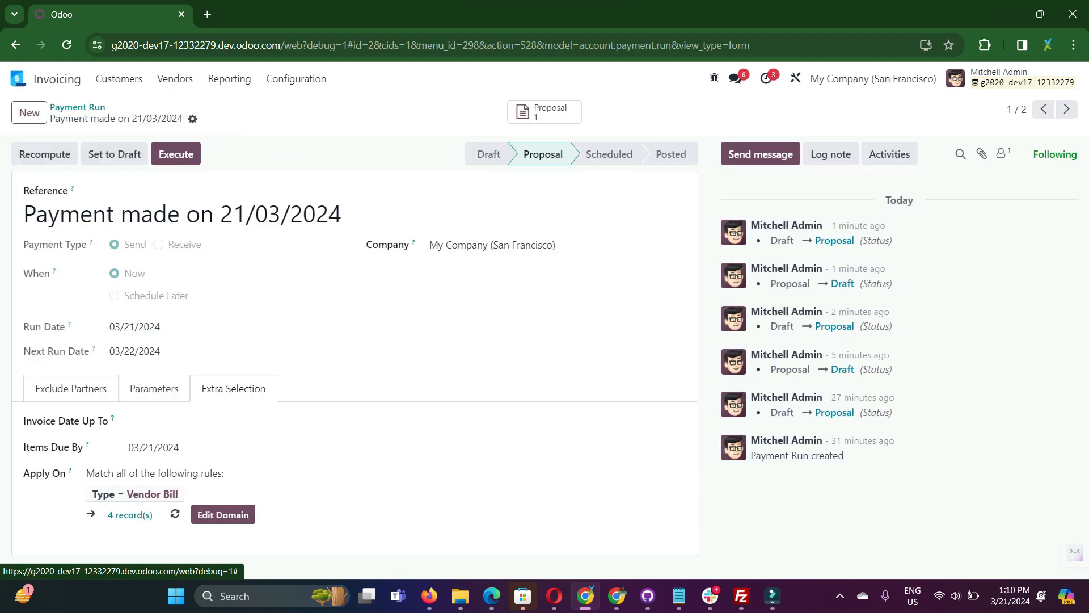
left_click(295, 14)
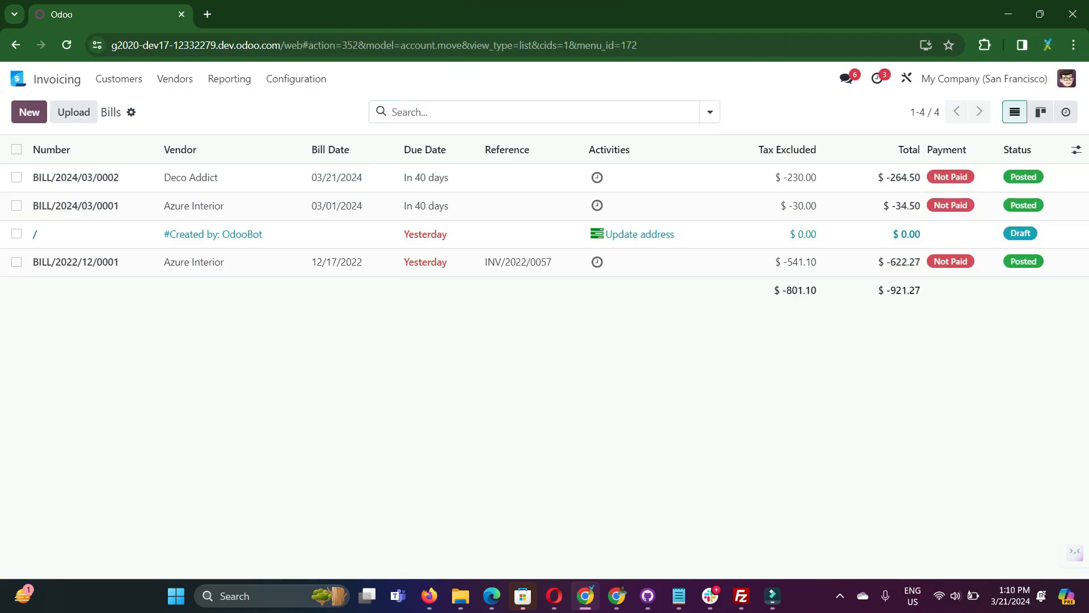
left_click(295, 15)
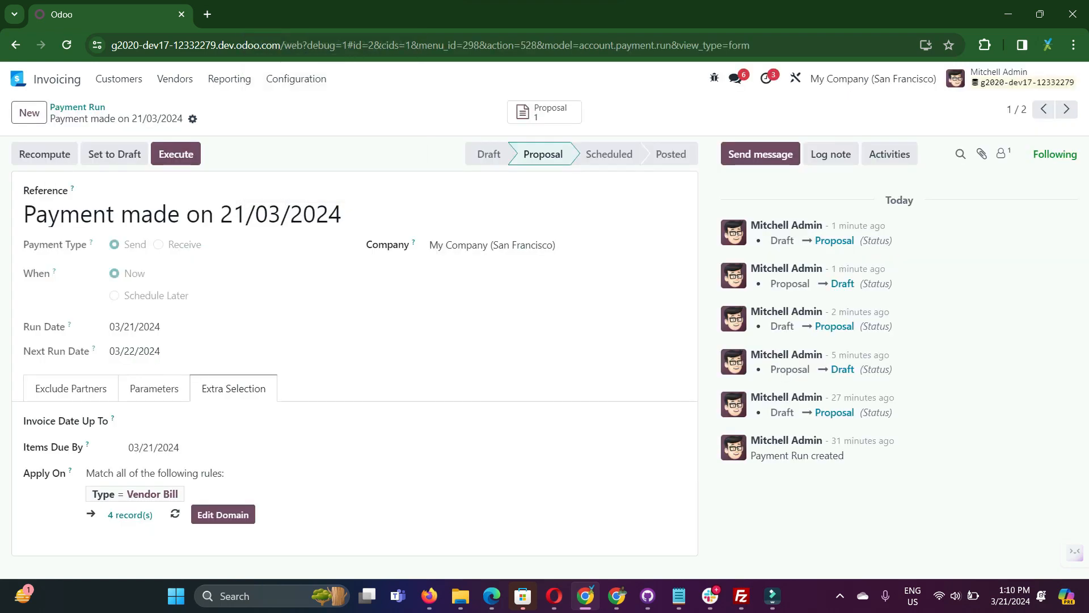
left_click(545, 112)
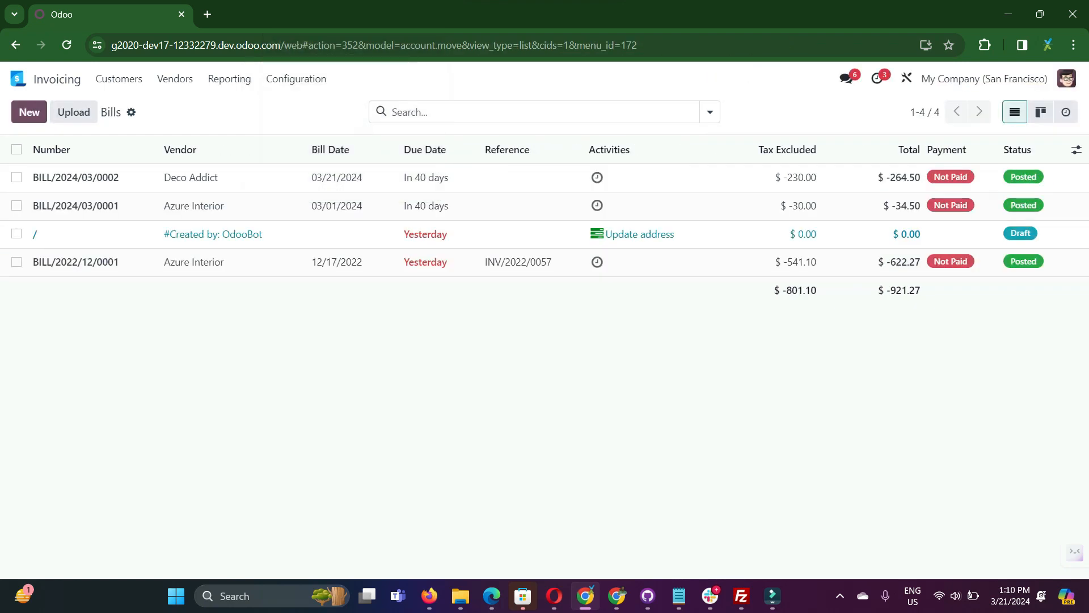
Block vendor bill BILL/2022/12/0001 for payment, then recompute the payment run's proposal.
left_click(341, 262)
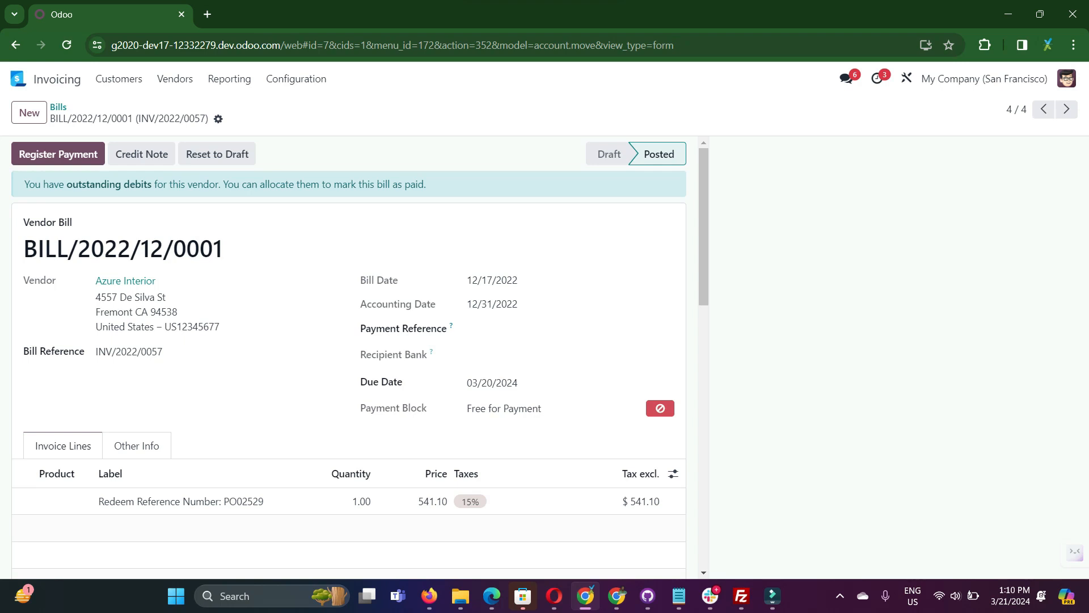
left_click(660, 408)
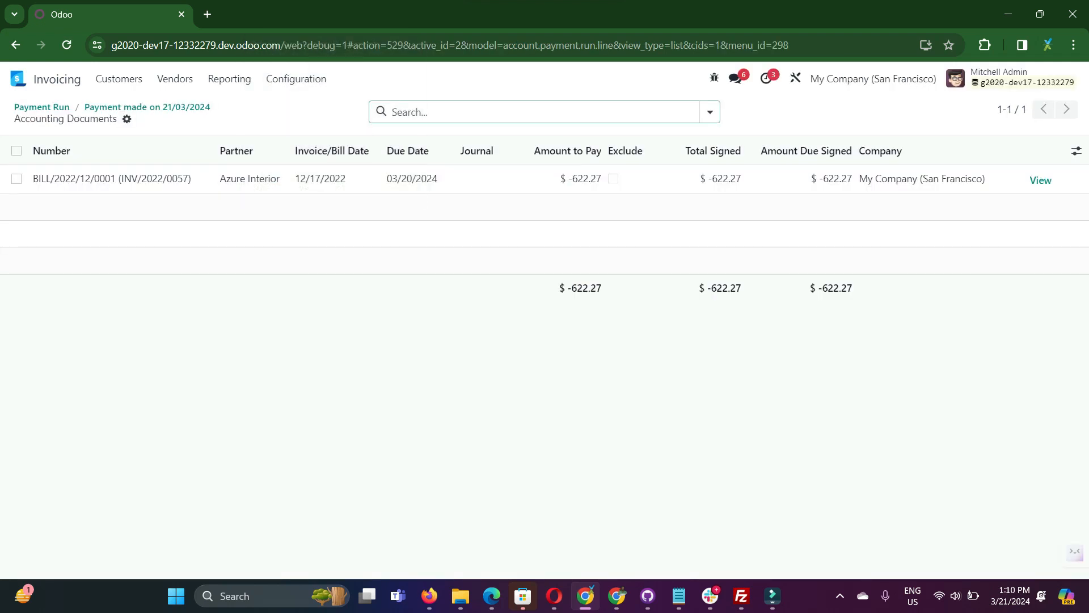
left_click(147, 107)
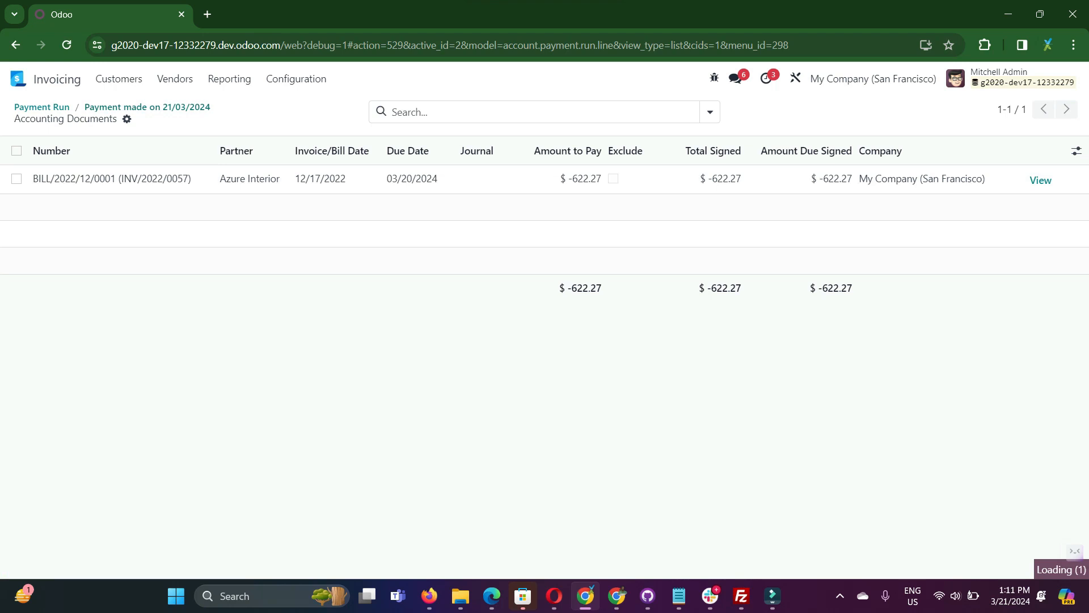
left_click(147, 108)
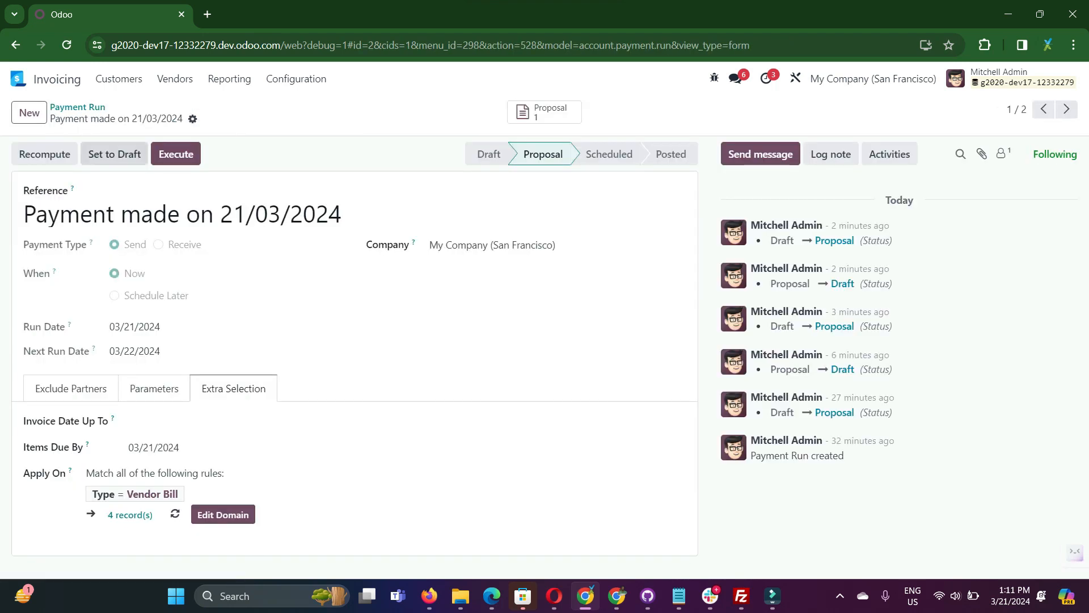
left_click(44, 153)
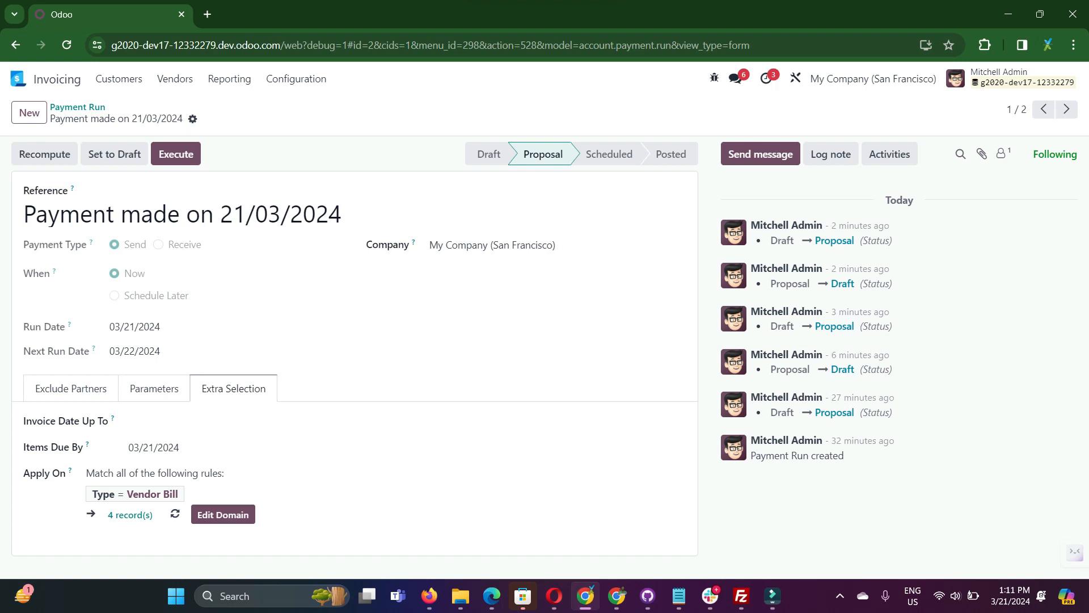
Release the payment block on vendor bill BILL/2022/12/0001 and recompute the payment run's proposal.
left_click(301, 15)
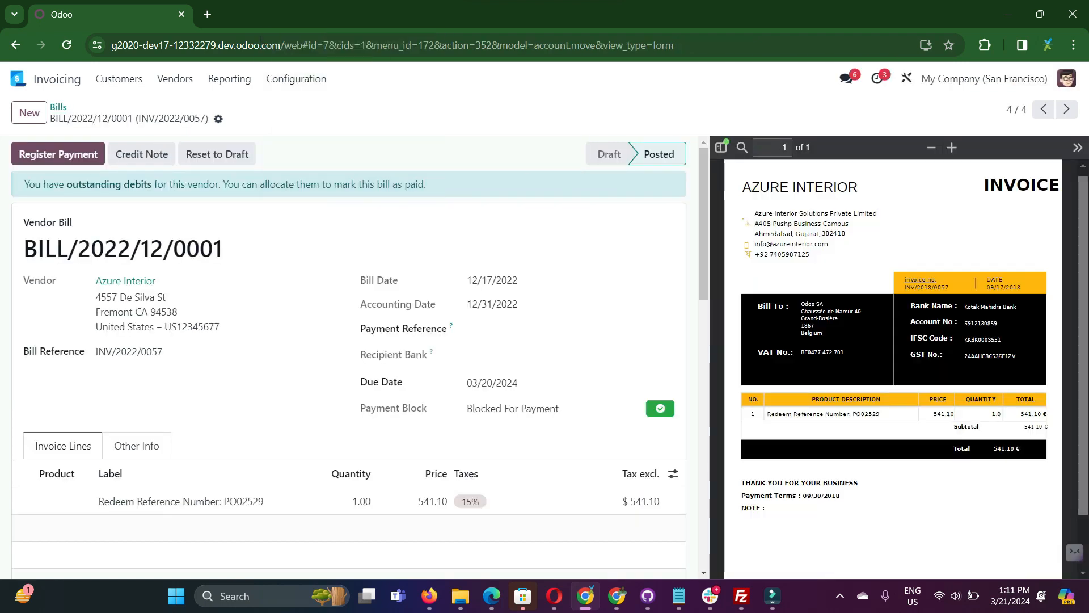
left_click(660, 409)
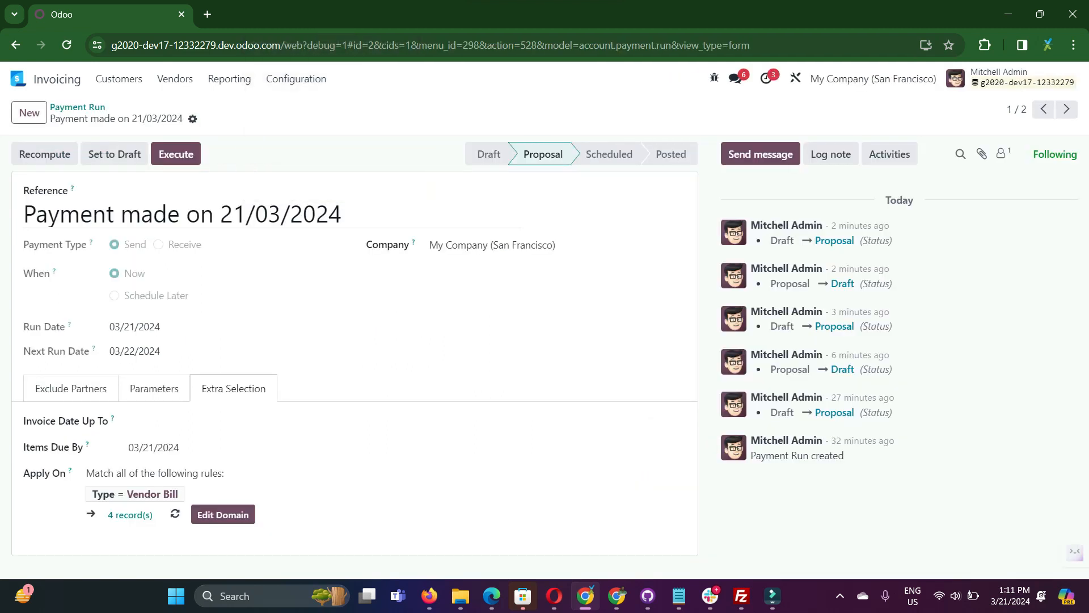
left_click(44, 155)
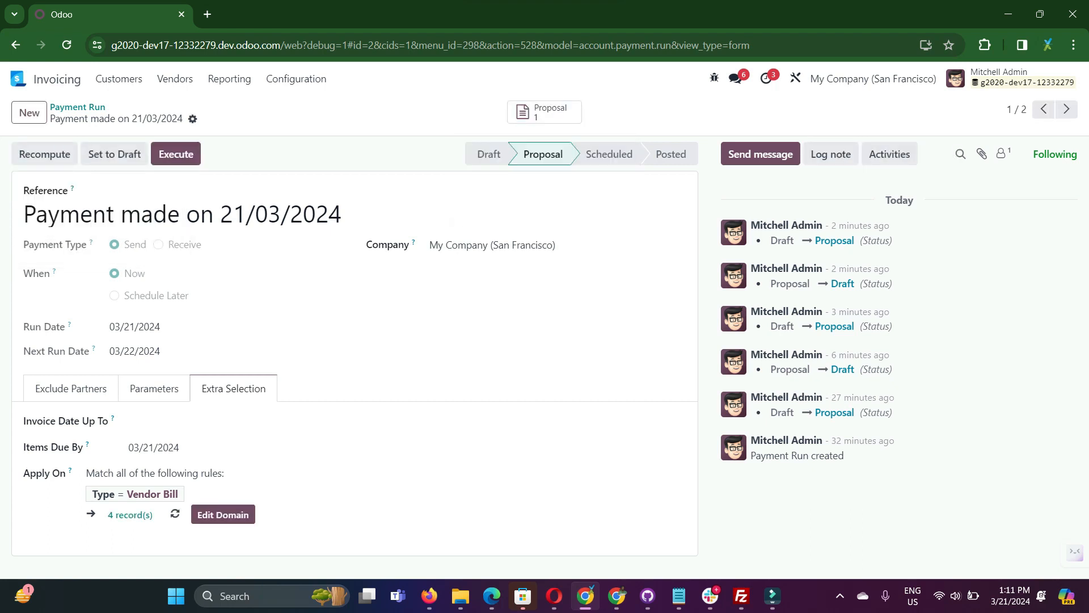
Clear the payment run's Items Due By date and remove Deco Addict from its excluded partners.
left_click(170, 447)
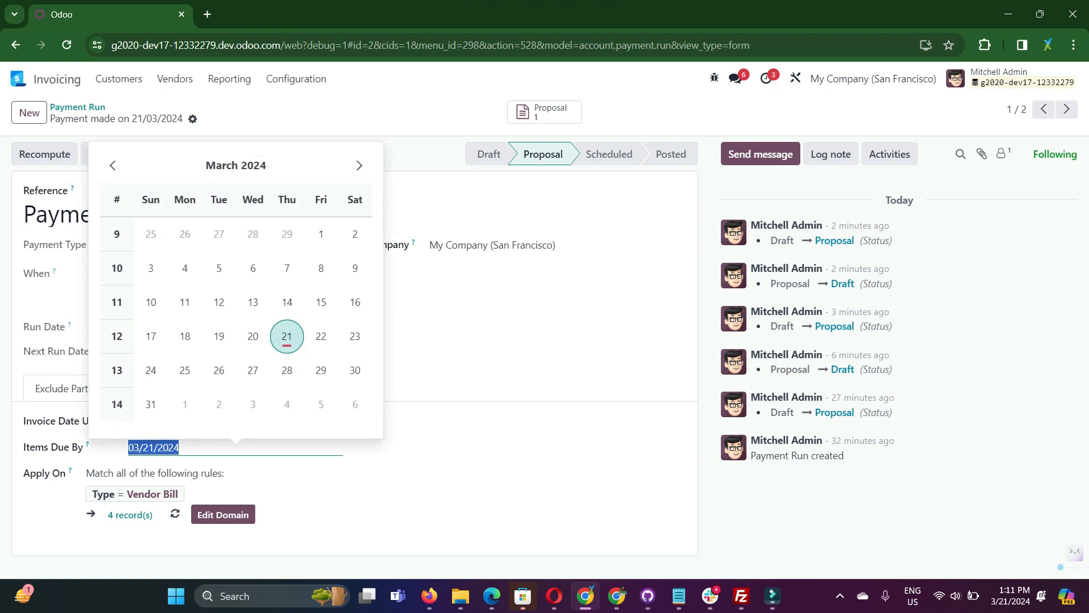
key("BackSpace")
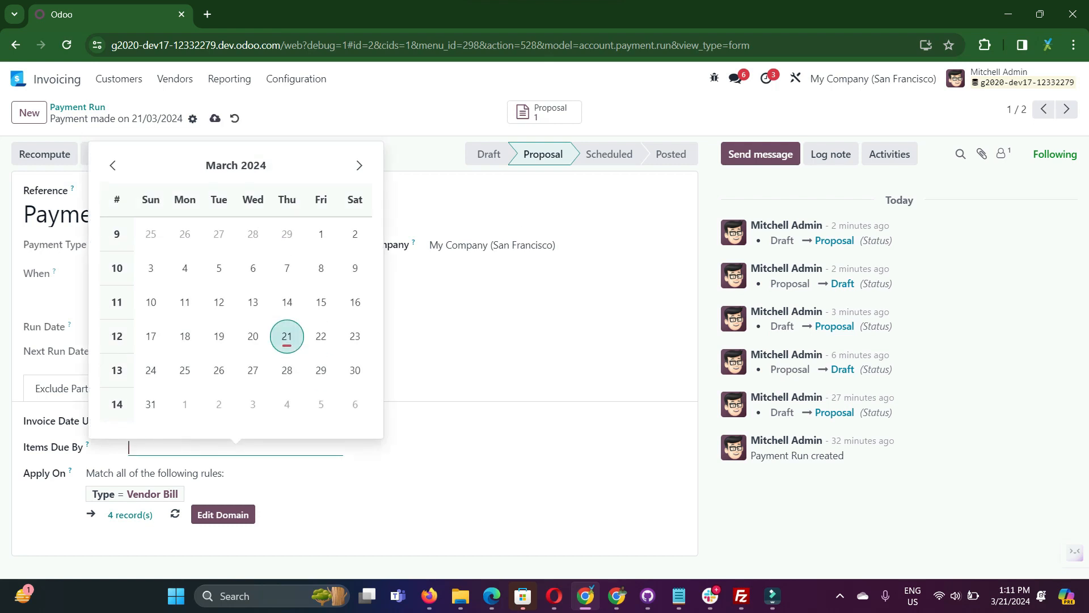
key("Tab")
left_click(71, 388)
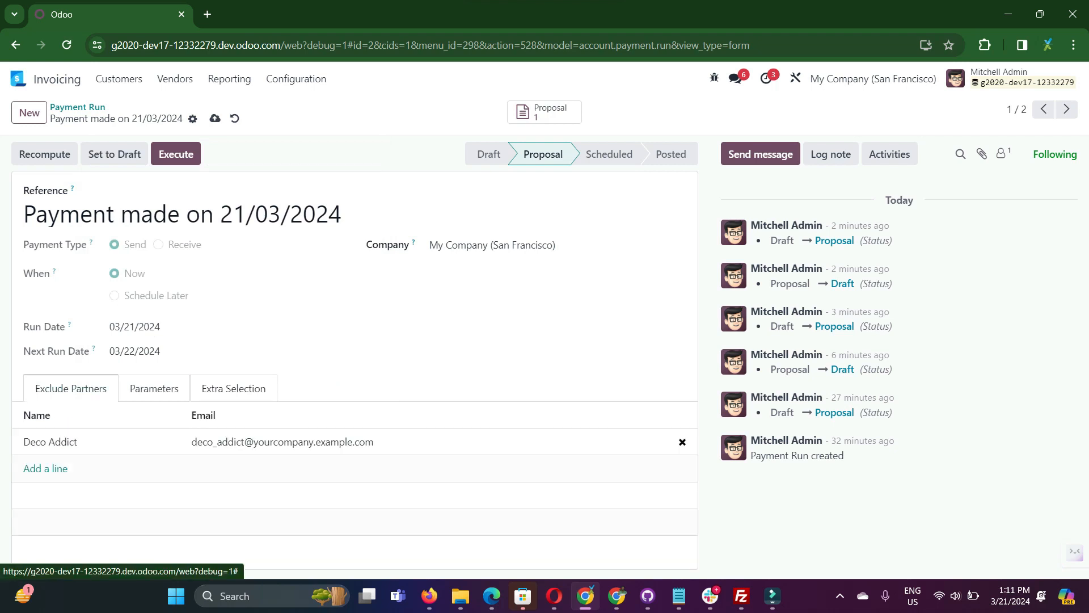
left_click(682, 442)
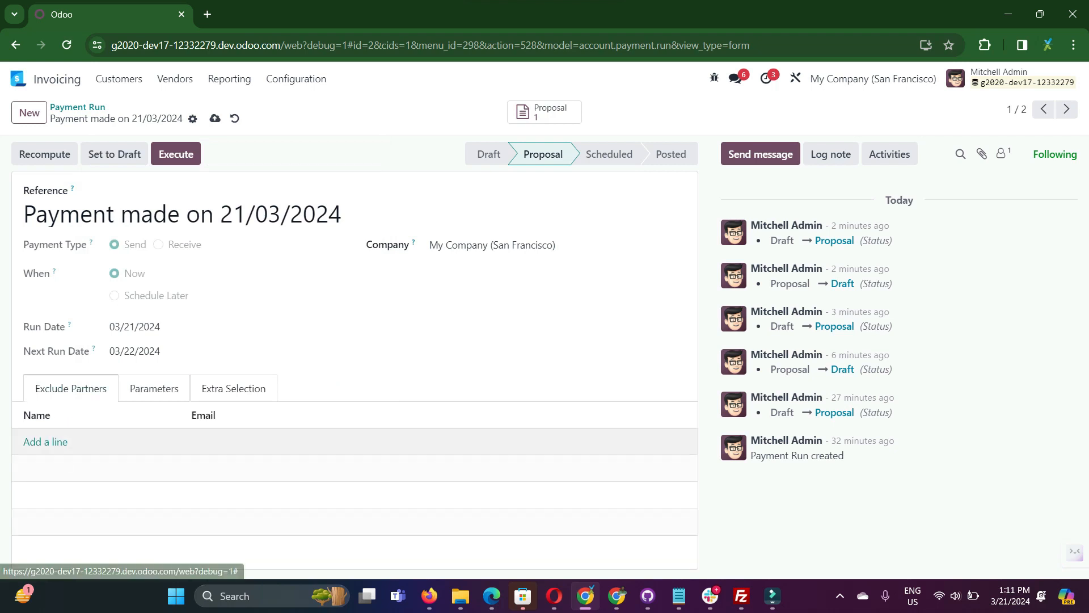
Save the payment run, recompute its proposal and open the resulting accounting documents.
left_click(215, 118)
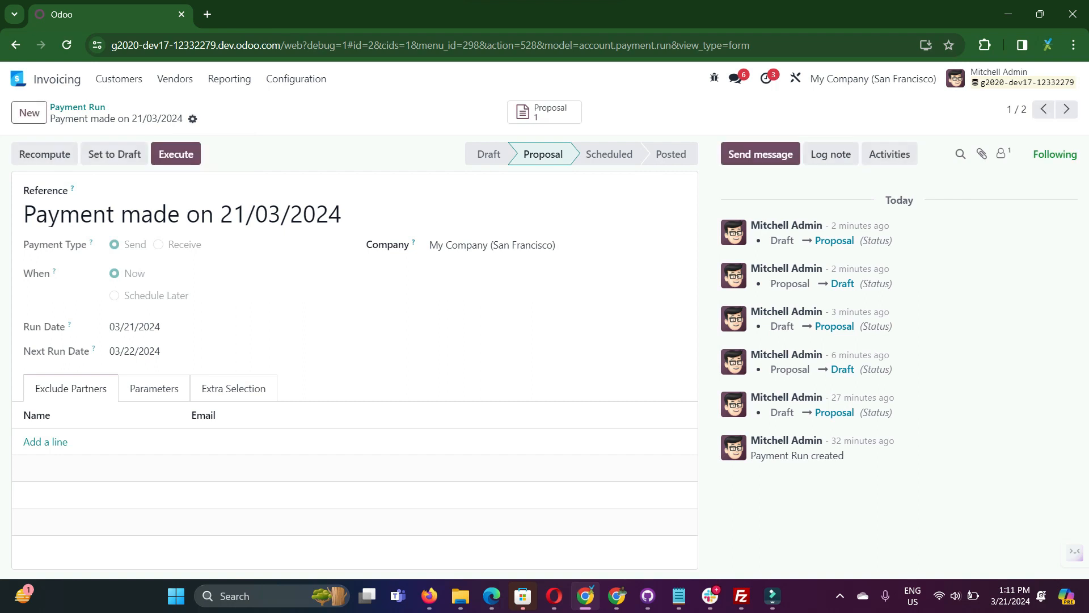
left_click(44, 154)
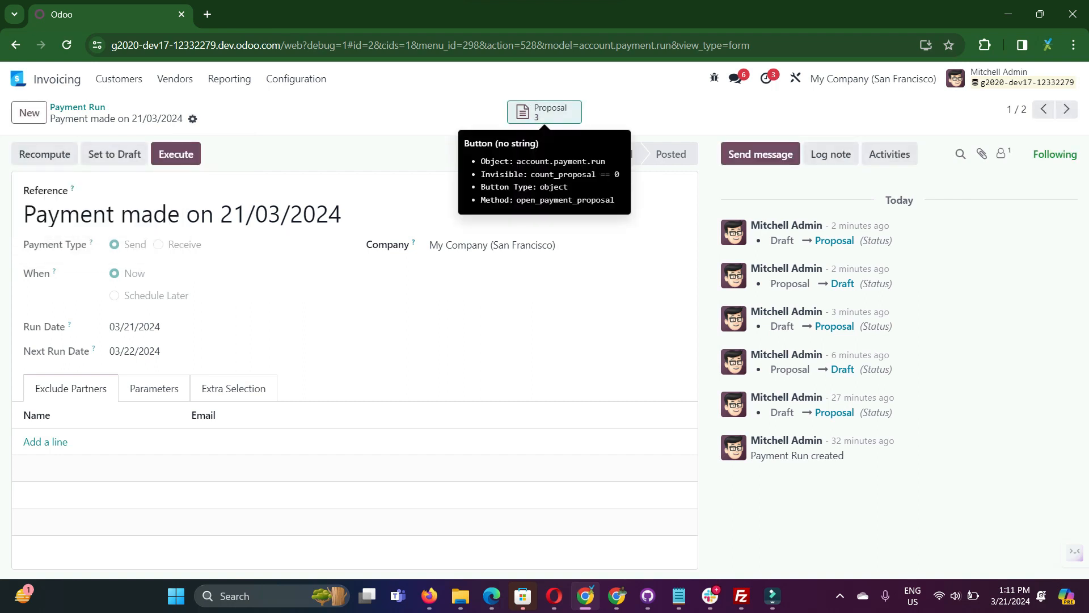
left_click(522, 113)
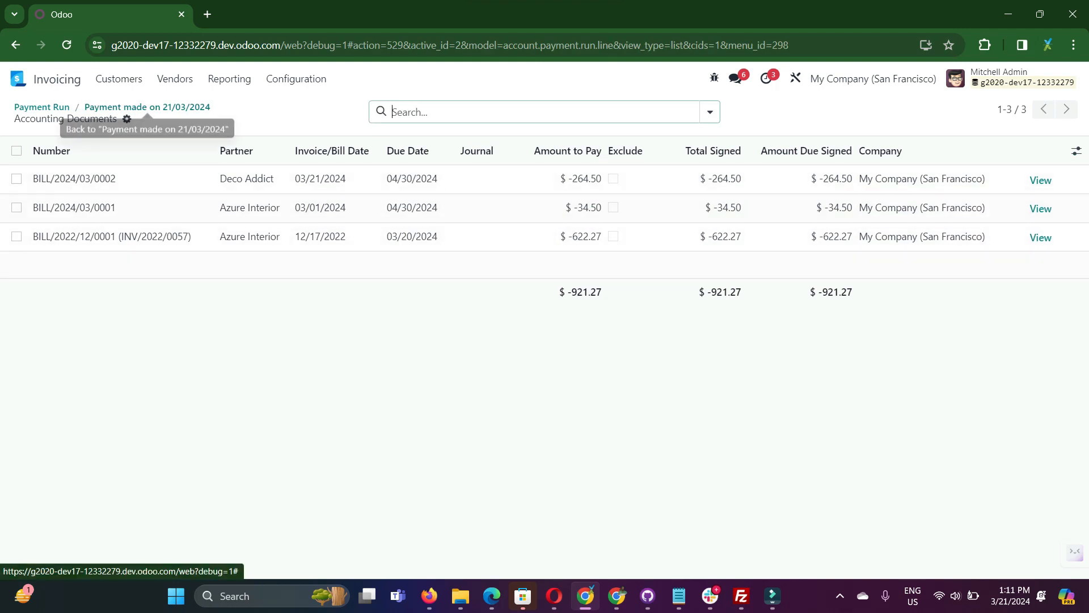
Enable Group Payment in the payment run's Parameters and open its proposal documents.
left_click(147, 108)
left_click(153, 388)
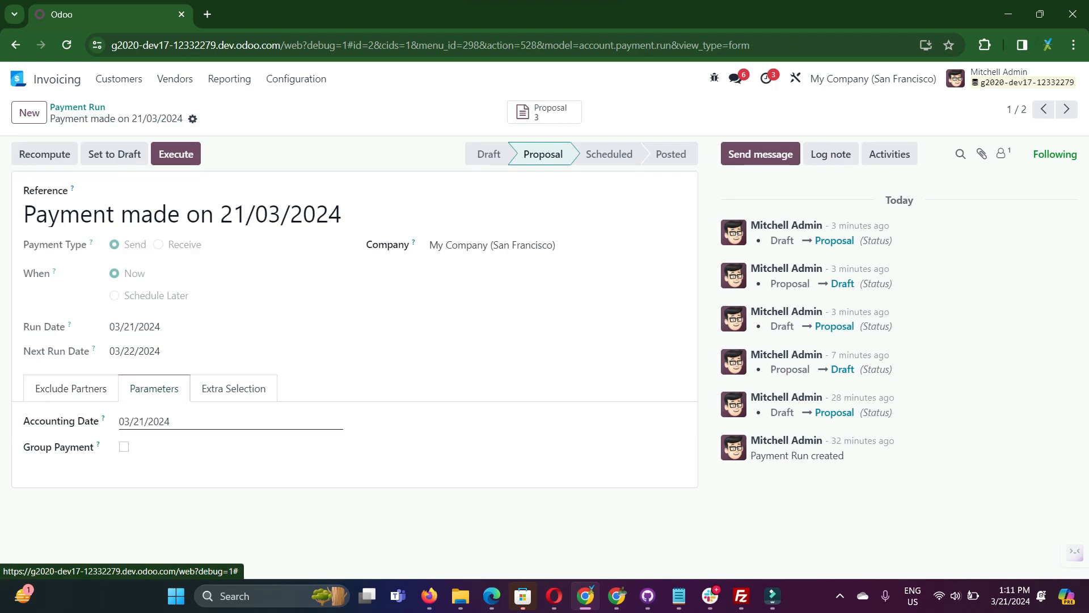
mouse_move(102, 418)
mouse_move(98, 444)
left_click(124, 447)
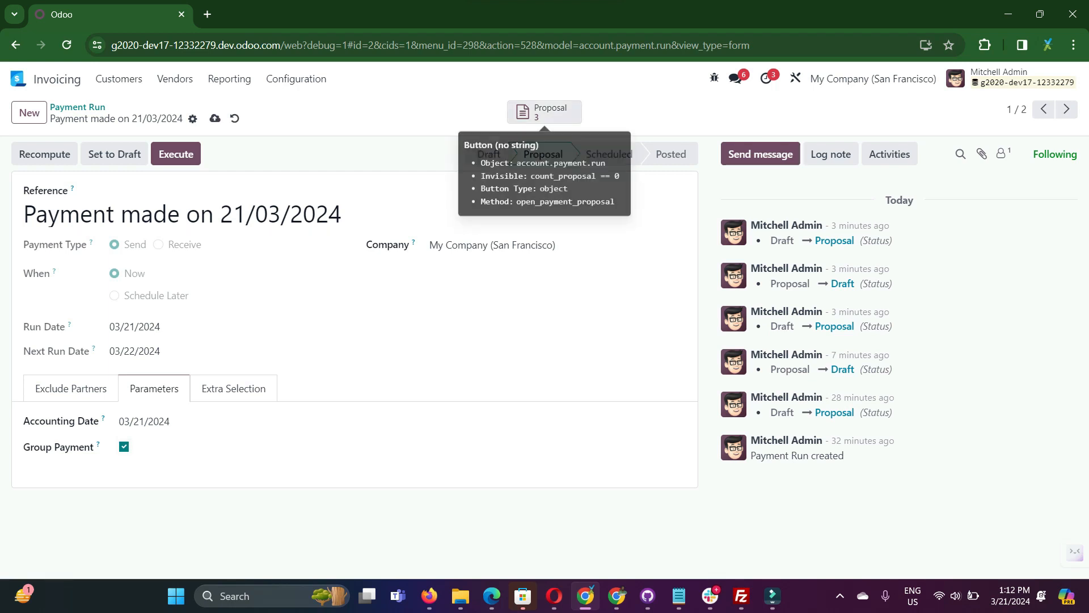
left_click(542, 112)
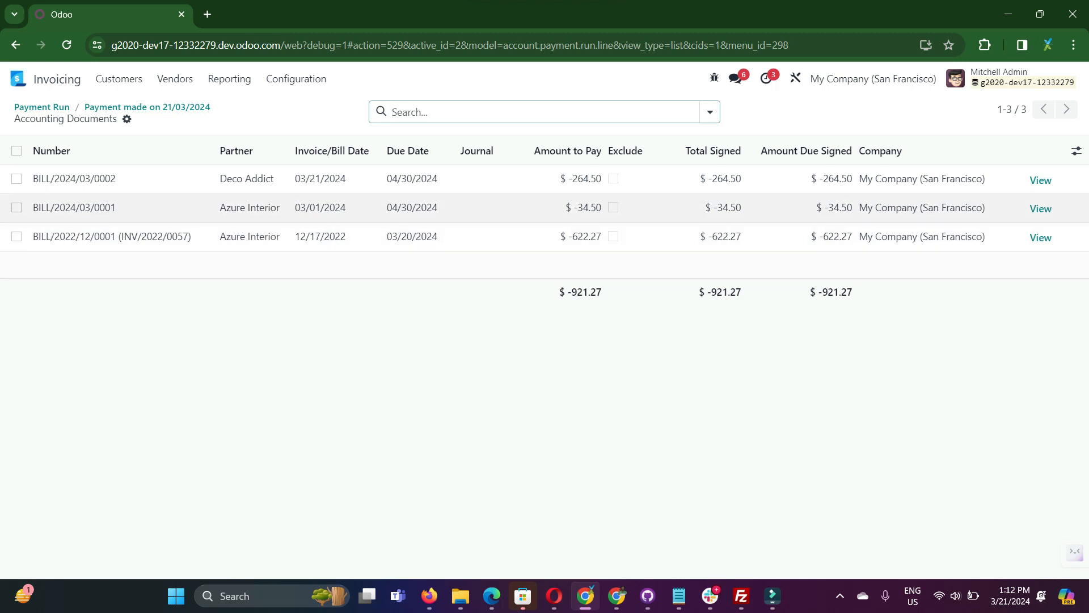
Disable Group Payment, save and recompute the payment run, then open its proposal documents.
left_click(91, 107)
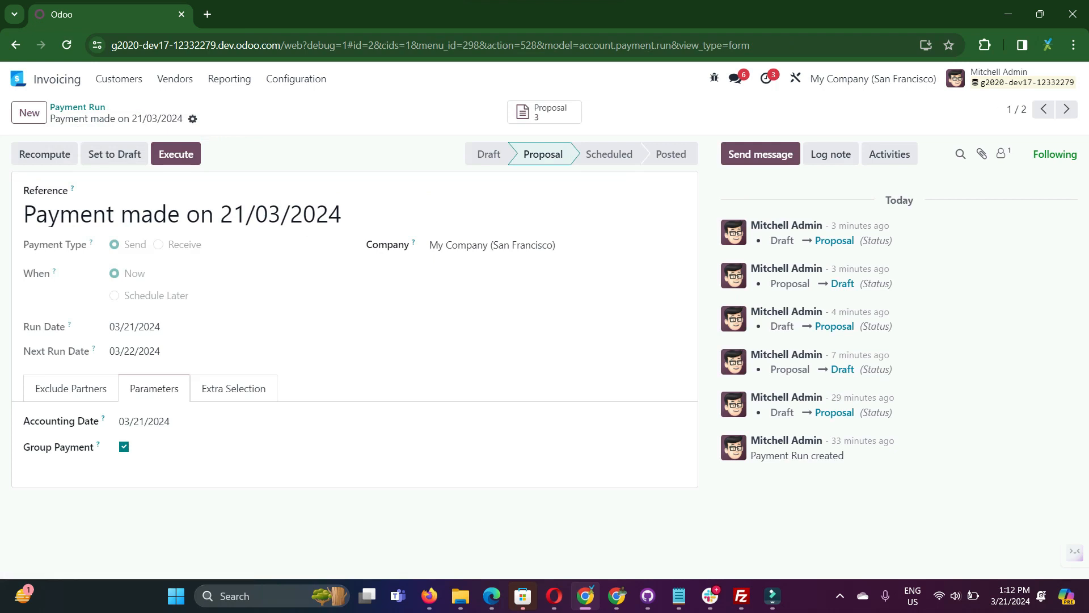
left_click(124, 447)
left_click(124, 447)
left_click(123, 447)
left_click(215, 118)
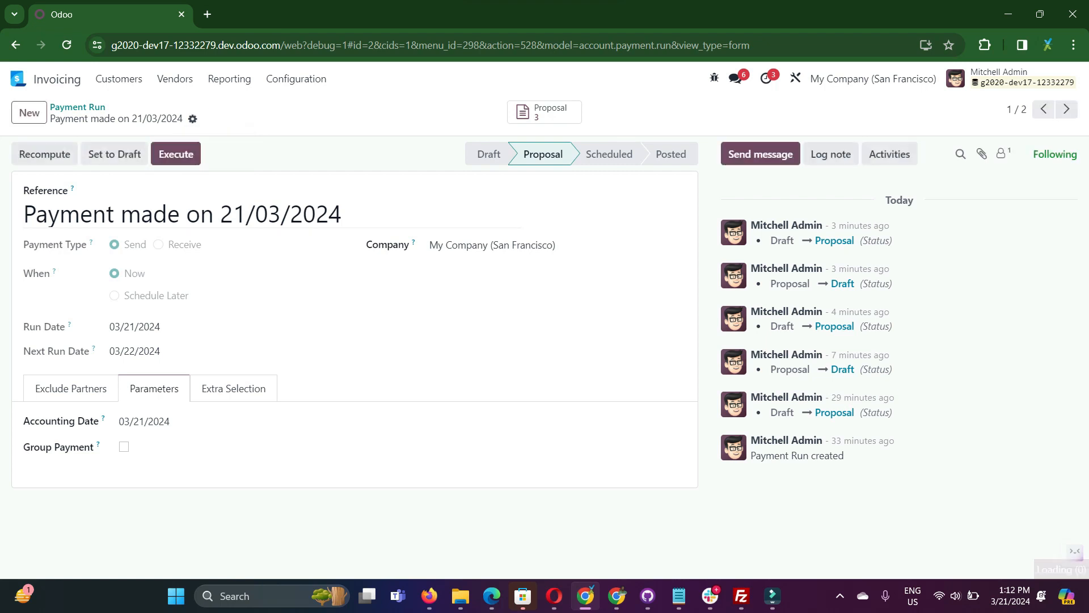
left_click(44, 154)
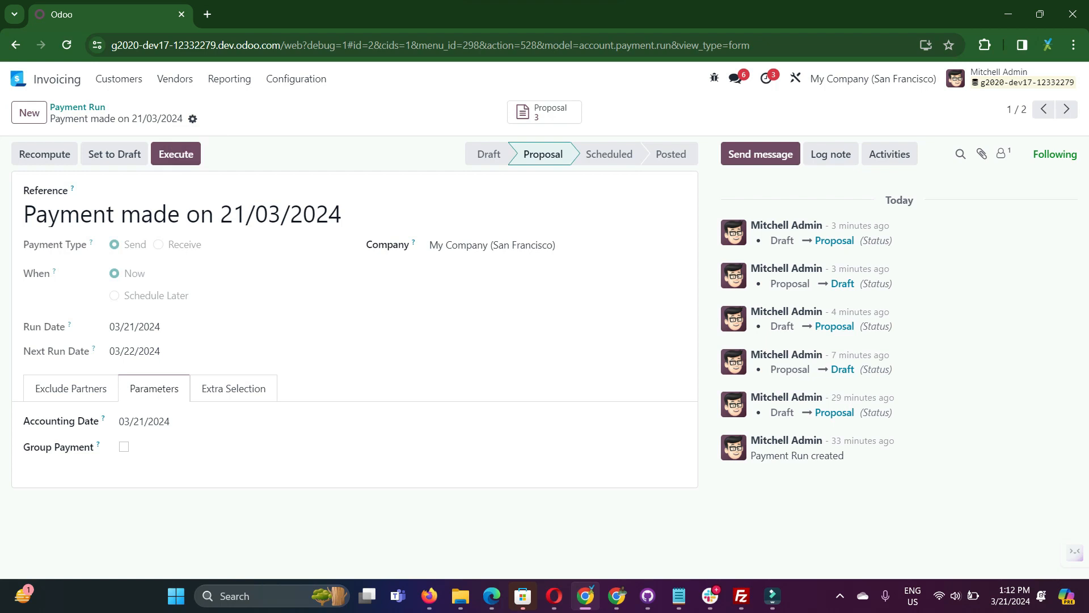
left_click(544, 112)
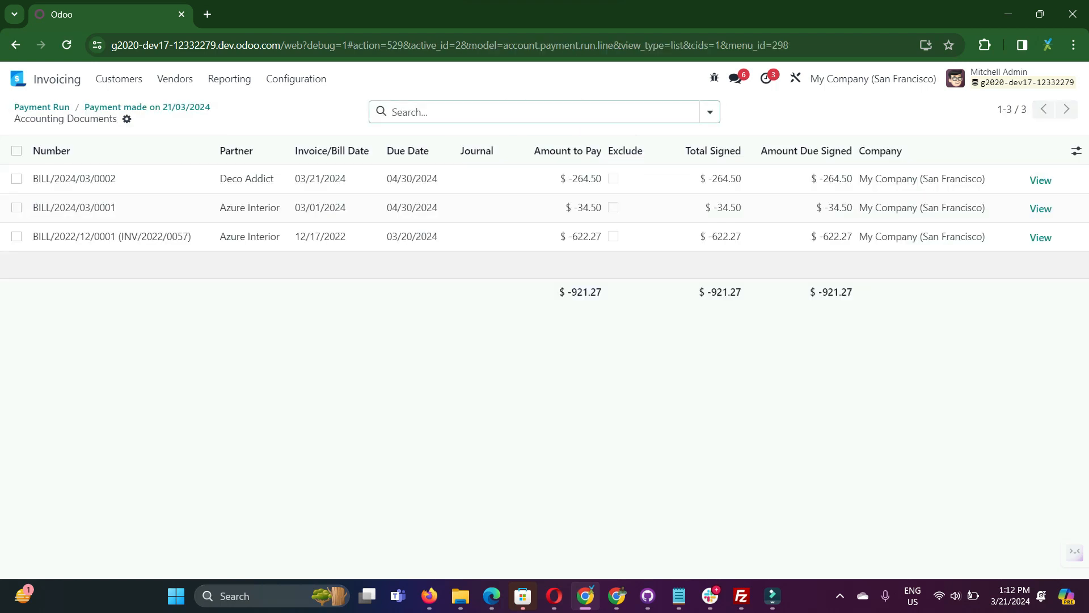
Select Bank as the default Payment Run journal in the Invoicing settings.
left_click(484, 180)
left_click(484, 179)
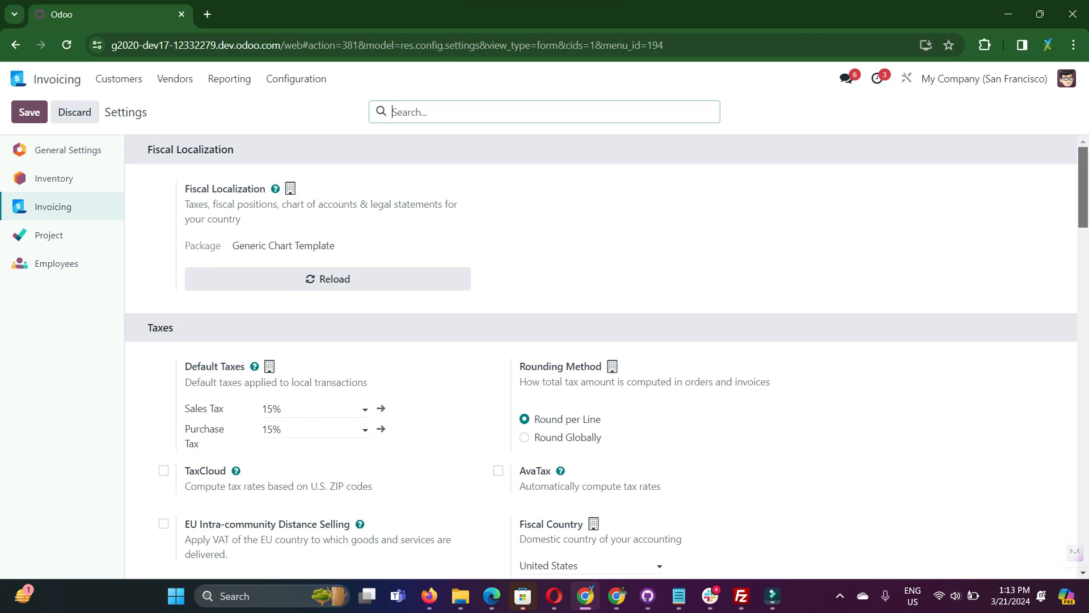
scroll(601, 357, "down", 8)
scroll(601, 356, "down", 10)
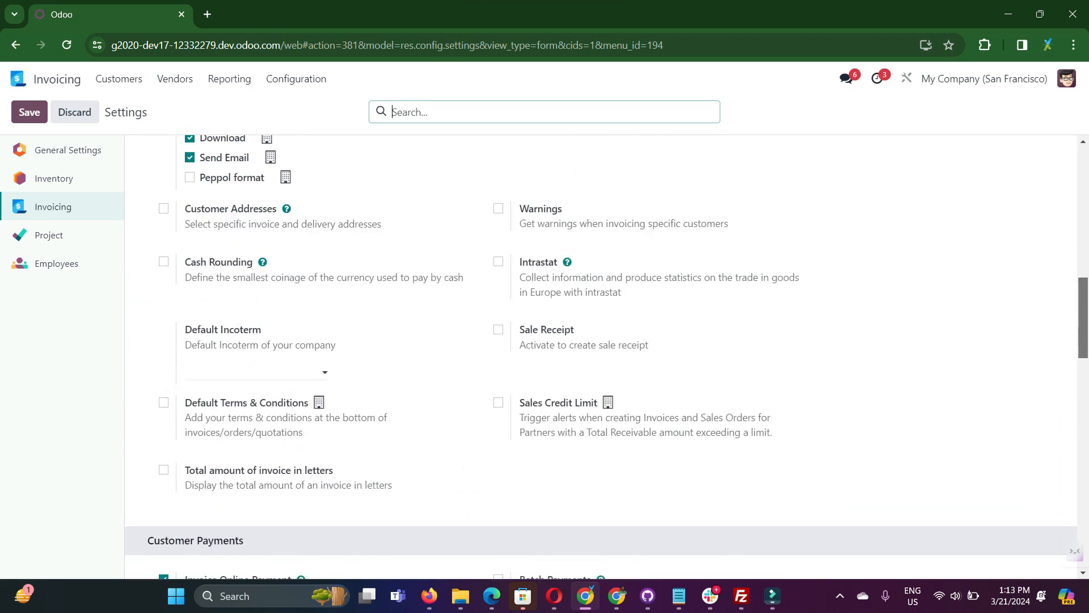
scroll(602, 356, "down", 4)
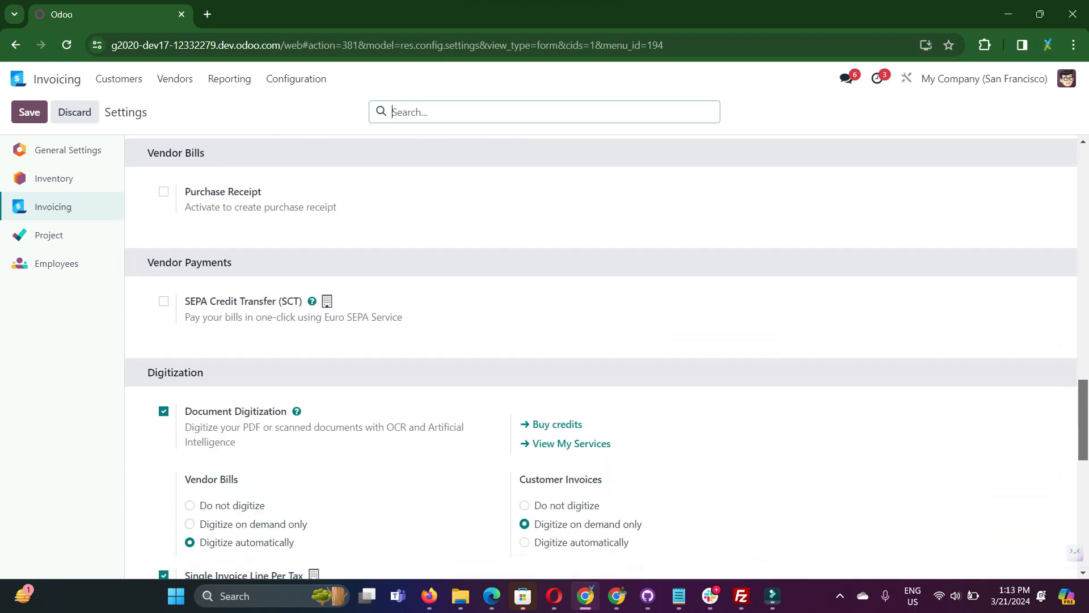
scroll(601, 357, "down", 9)
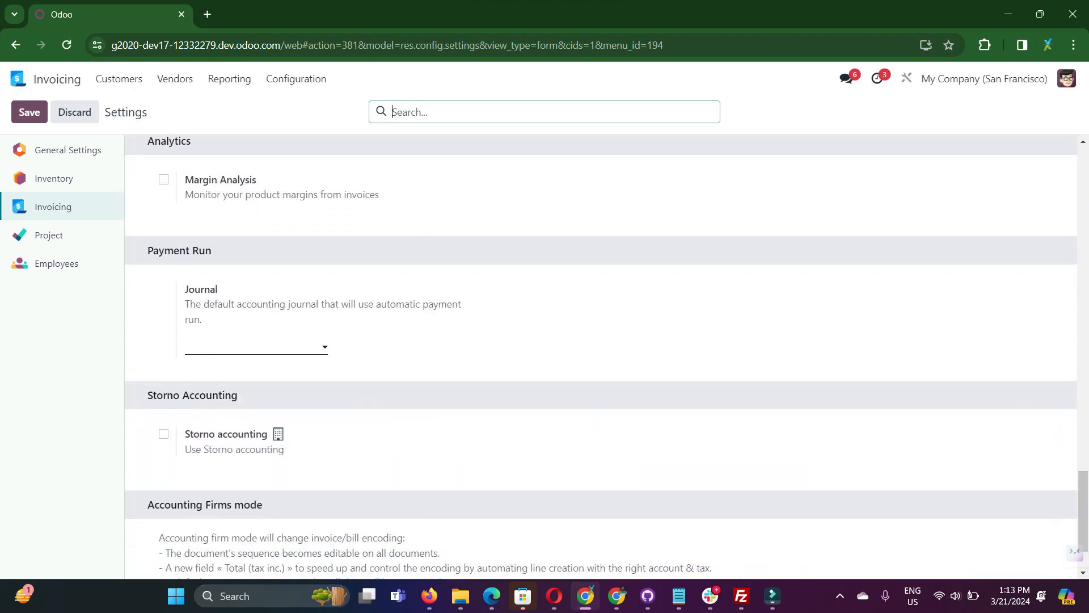
left_click(250, 346)
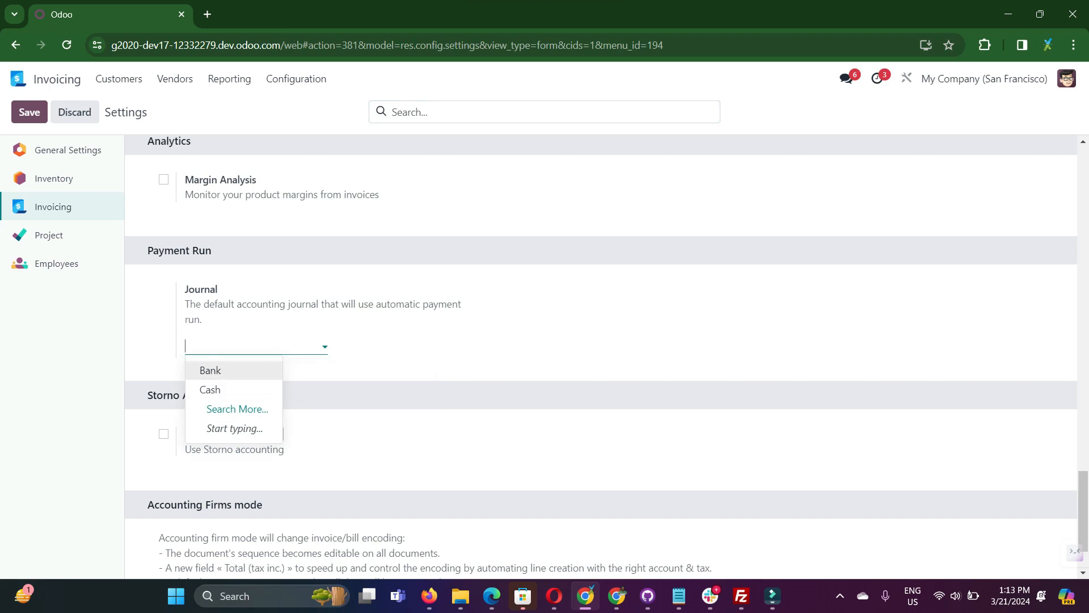
left_click(227, 371)
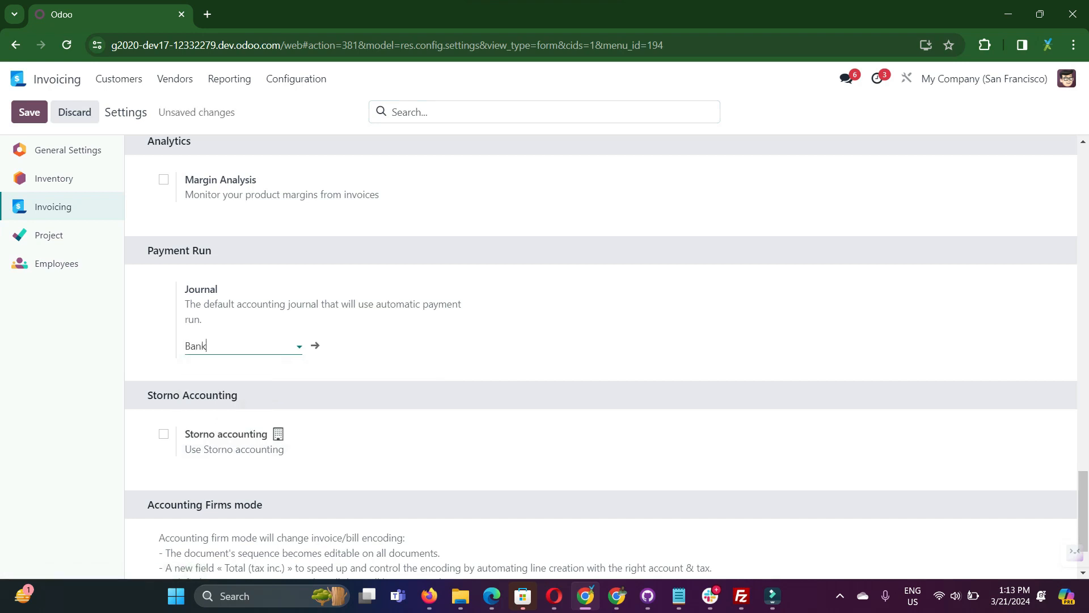
Save the Invoicing settings and open the Azure Interior vendor record.
left_click(29, 112)
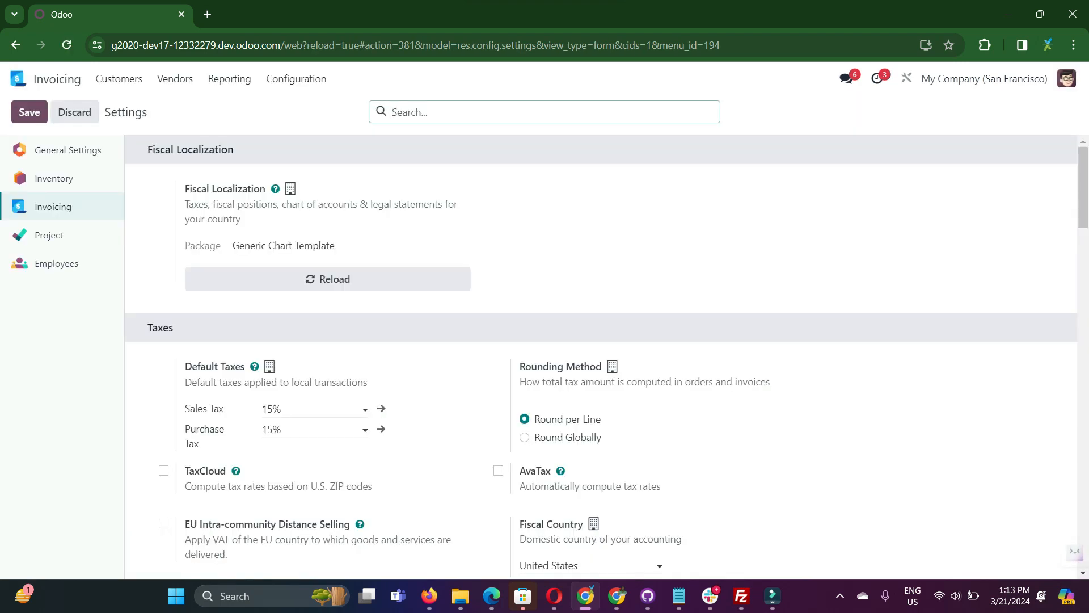
left_click(175, 78)
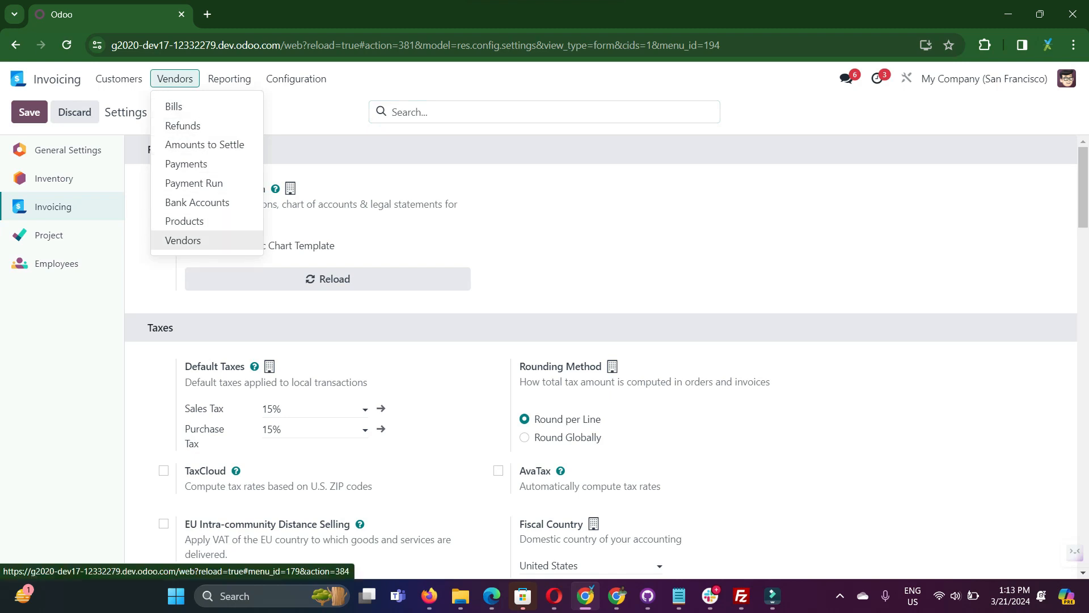
left_click(182, 240)
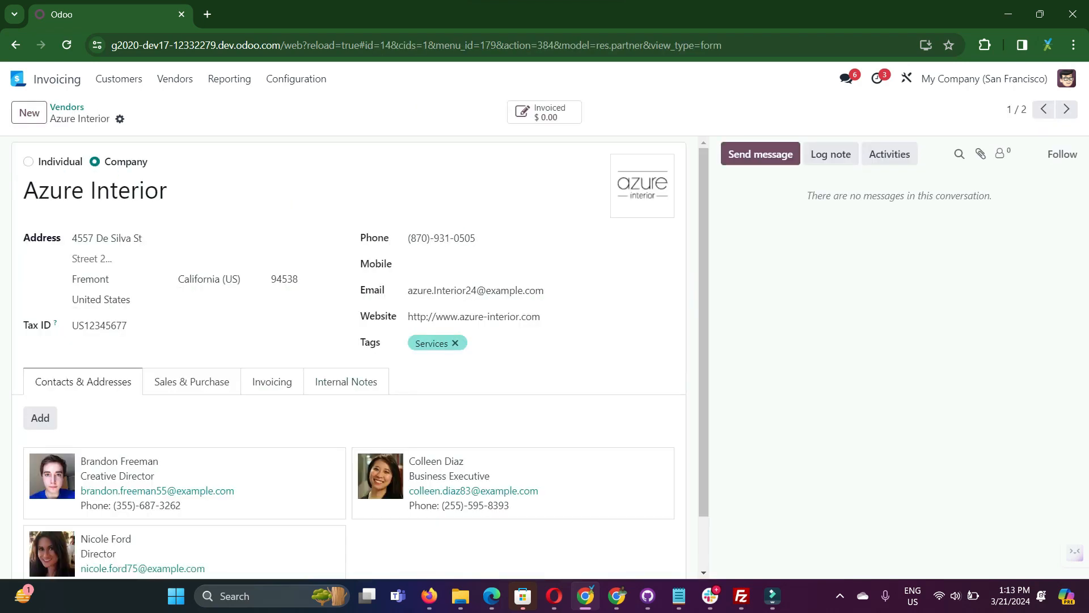
Check the Automatic Payment Run journal choices in the vendor's Invoicing details without selecting one.
left_click(272, 381)
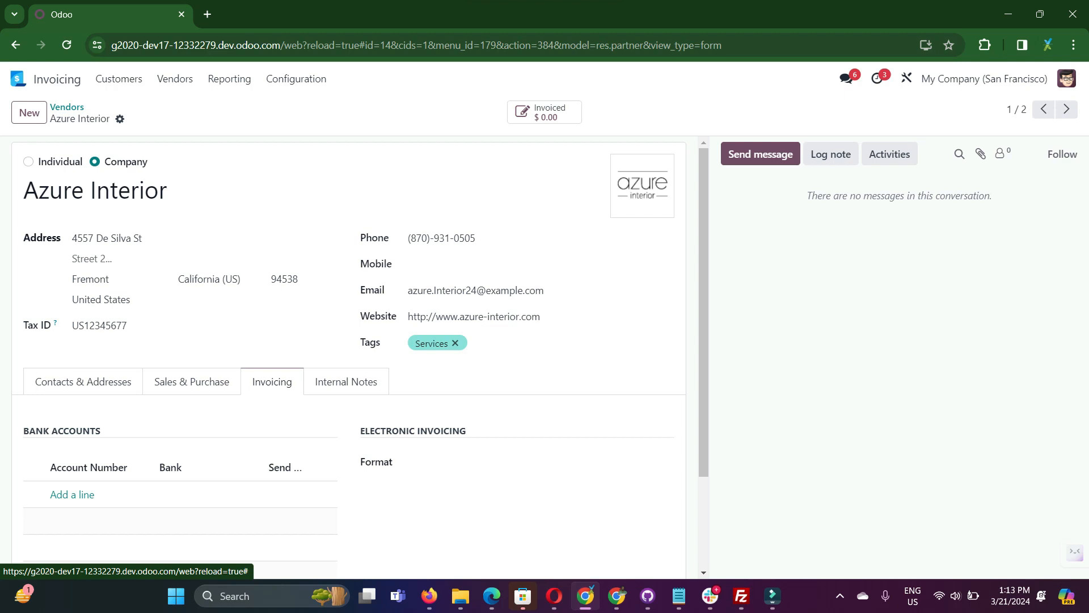
scroll(272, 381, "down", 3)
left_click(199, 539)
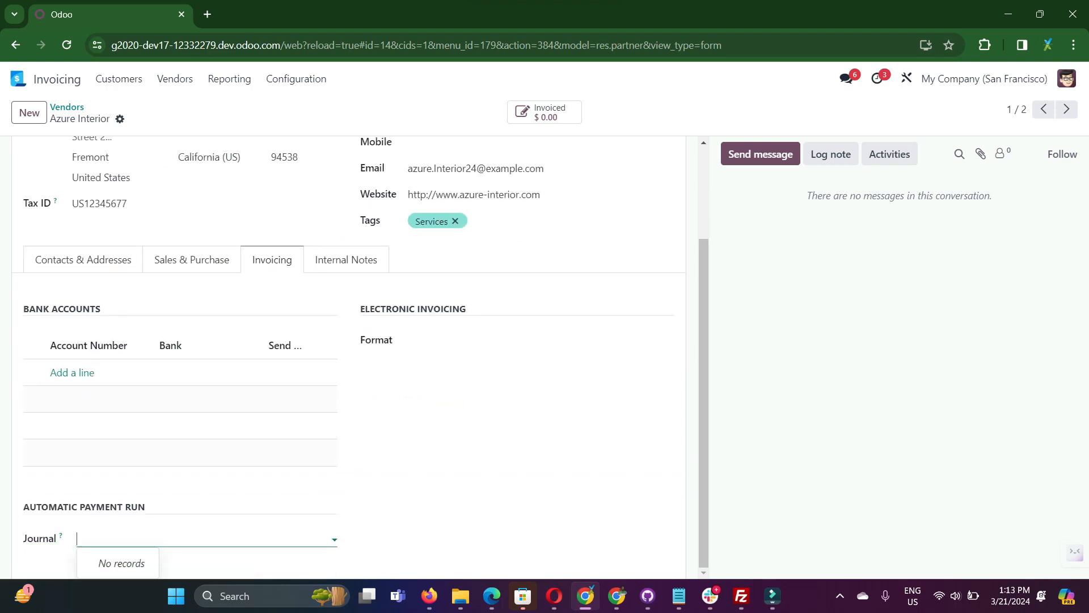
left_click(255, 227)
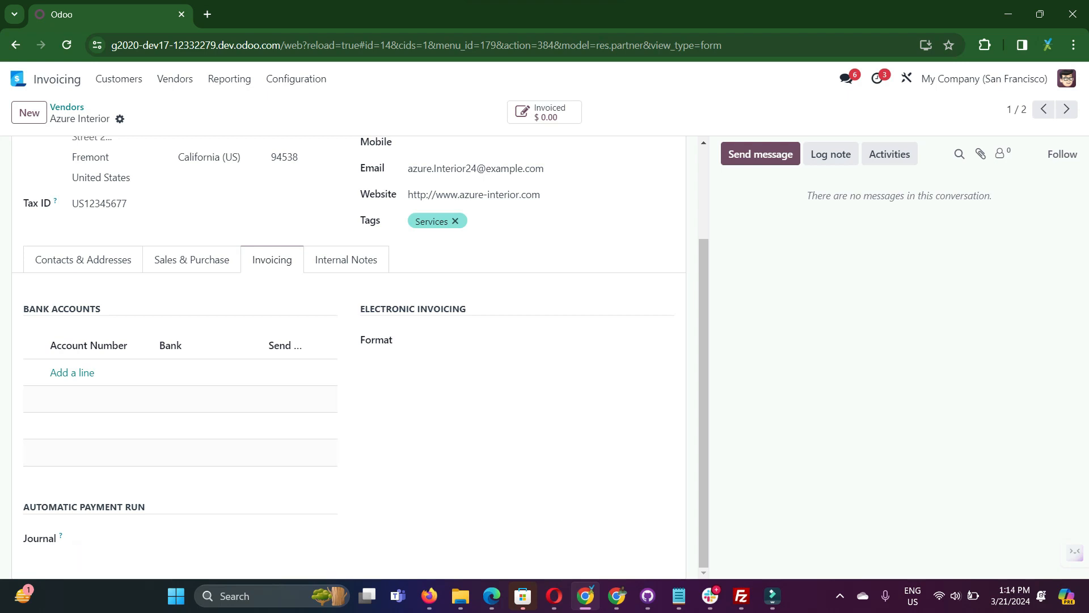
scroll(349, 358, "up", 3)
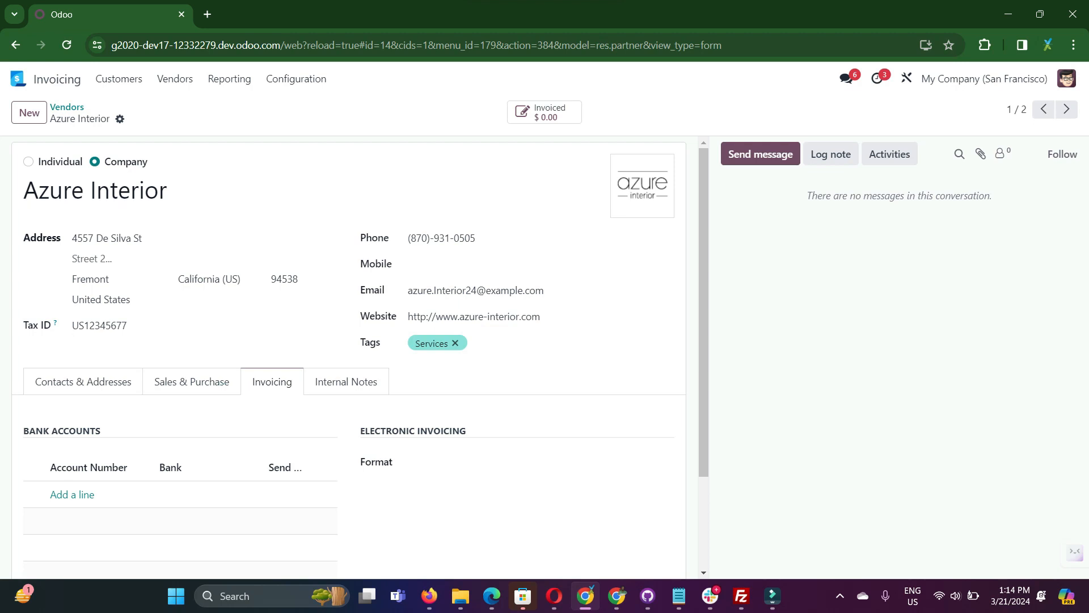
Reopen the payment run "Payment made on 21/03/2024", recompute its proposal and open the accounting documents.
left_click(175, 79)
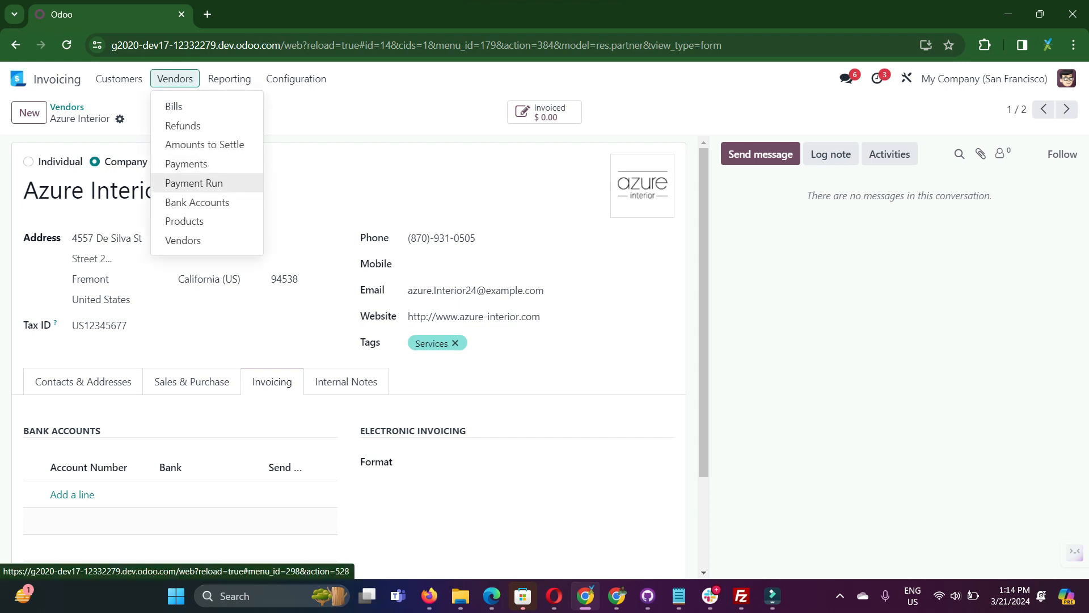
left_click(193, 182)
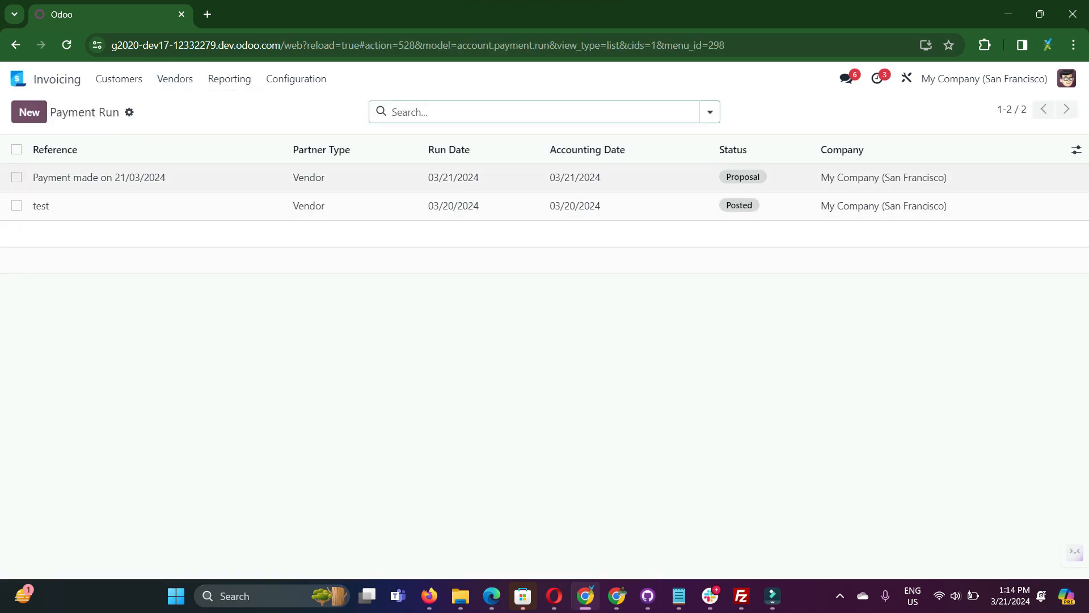
left_click(194, 179)
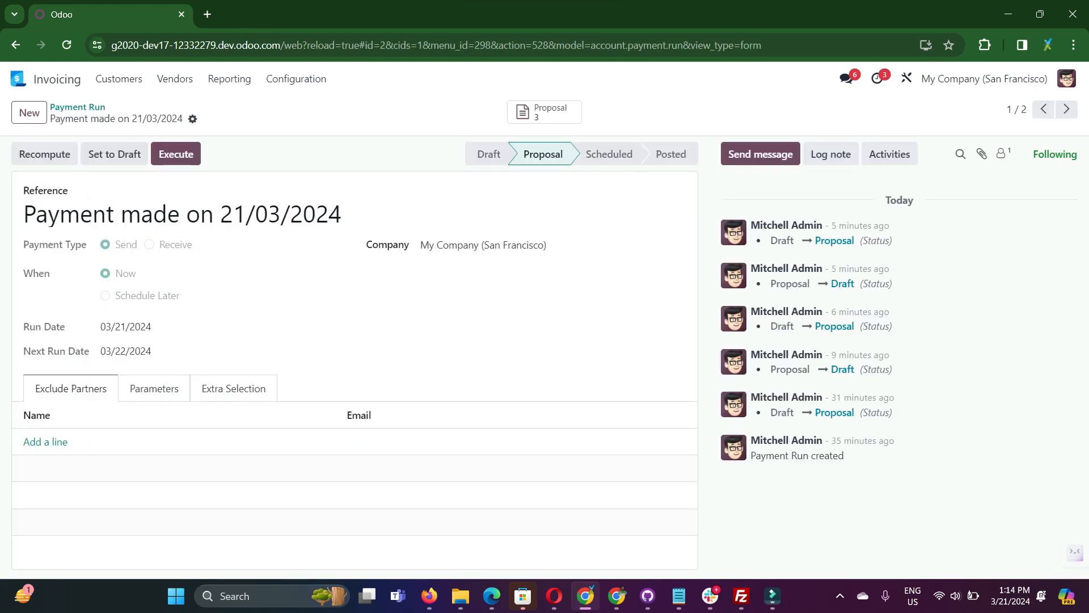
left_click(44, 154)
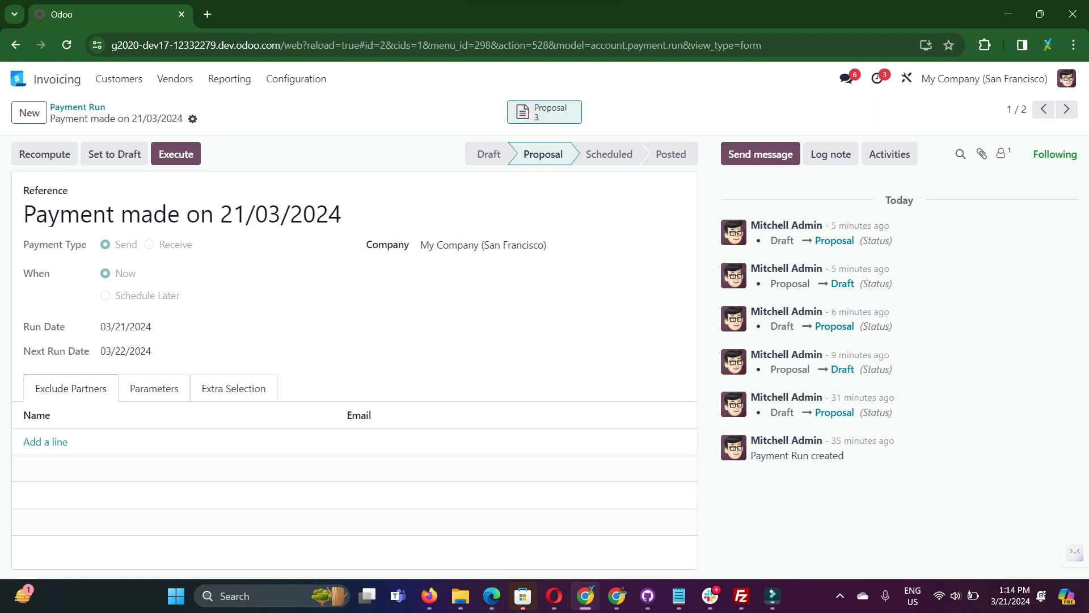
left_click(544, 112)
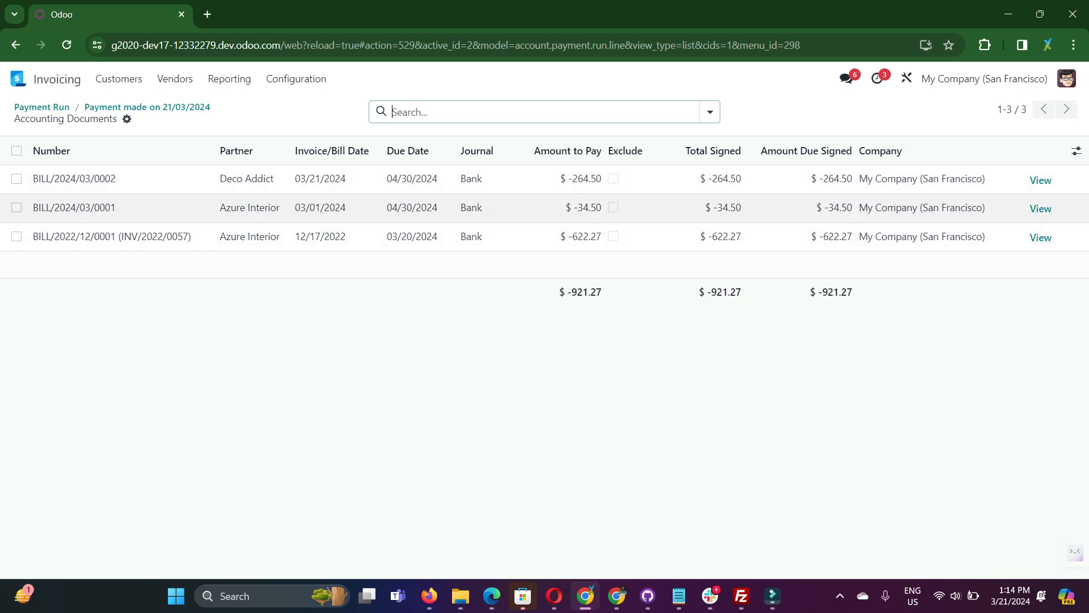
Switch the journal of BILL/2022/12/0001 to Cash and back to Bank.
left_click(477, 237)
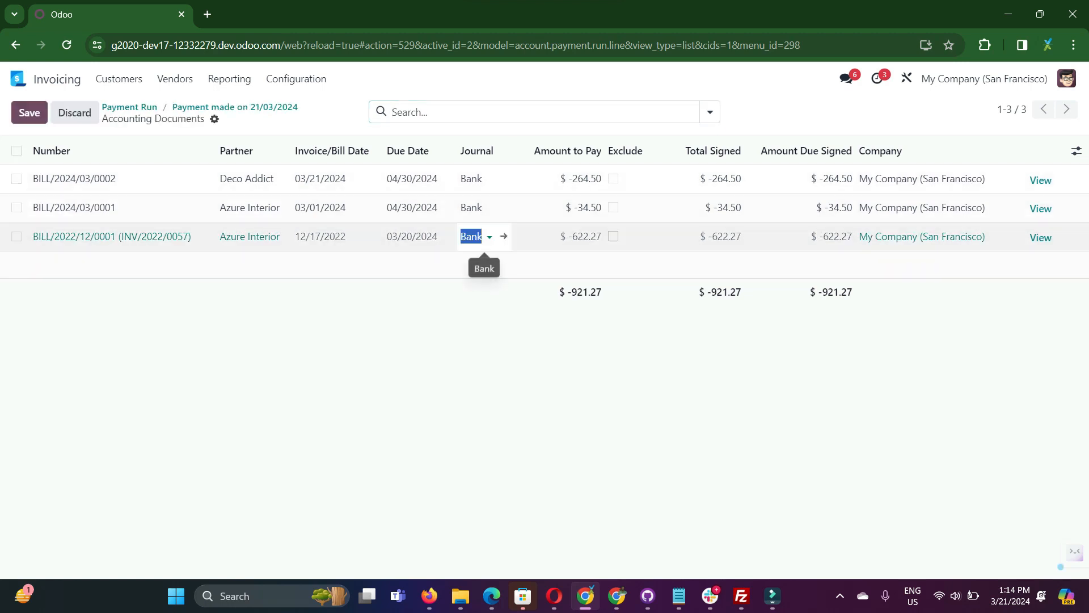
left_click(477, 237)
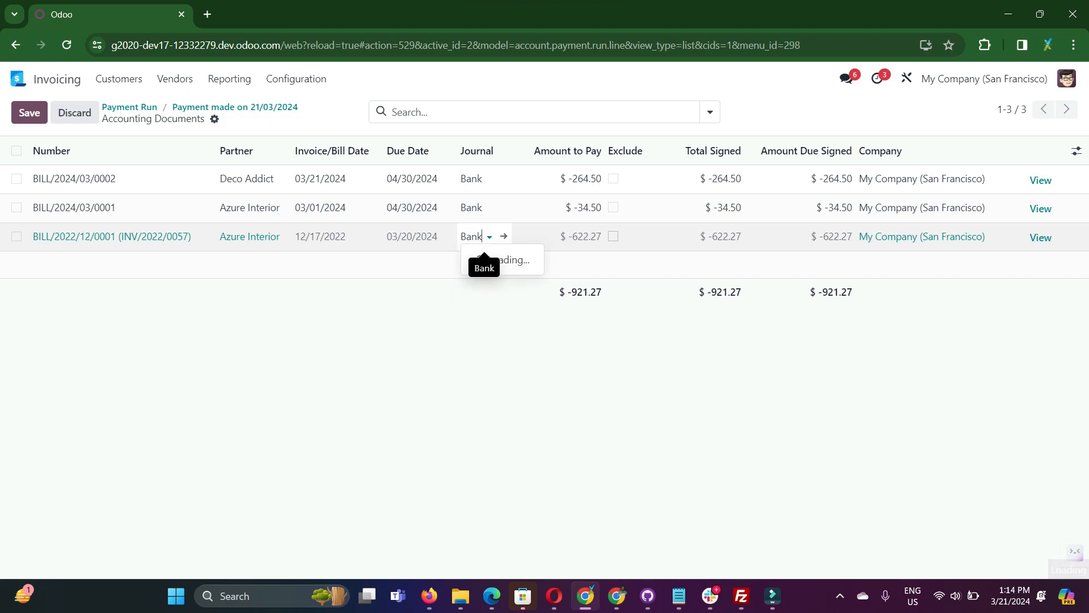
left_click(485, 278)
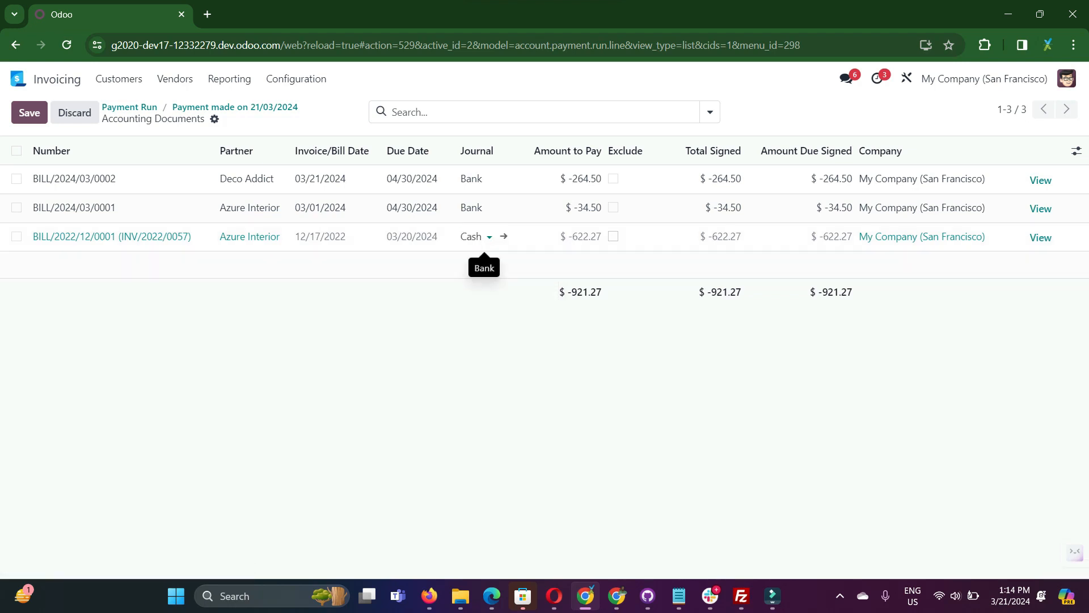
left_click(461, 236)
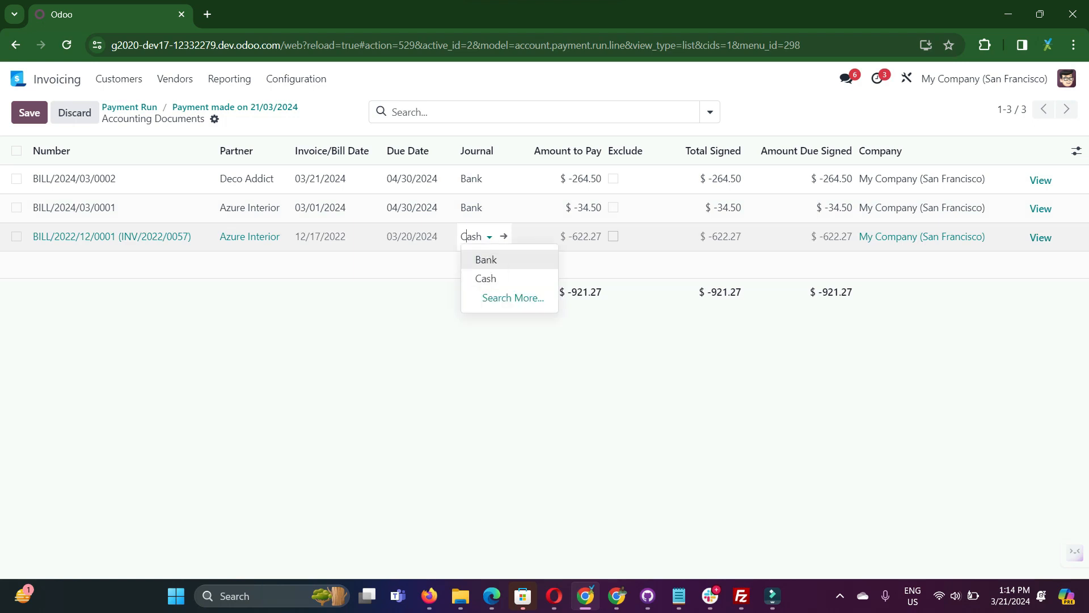
left_click(487, 259)
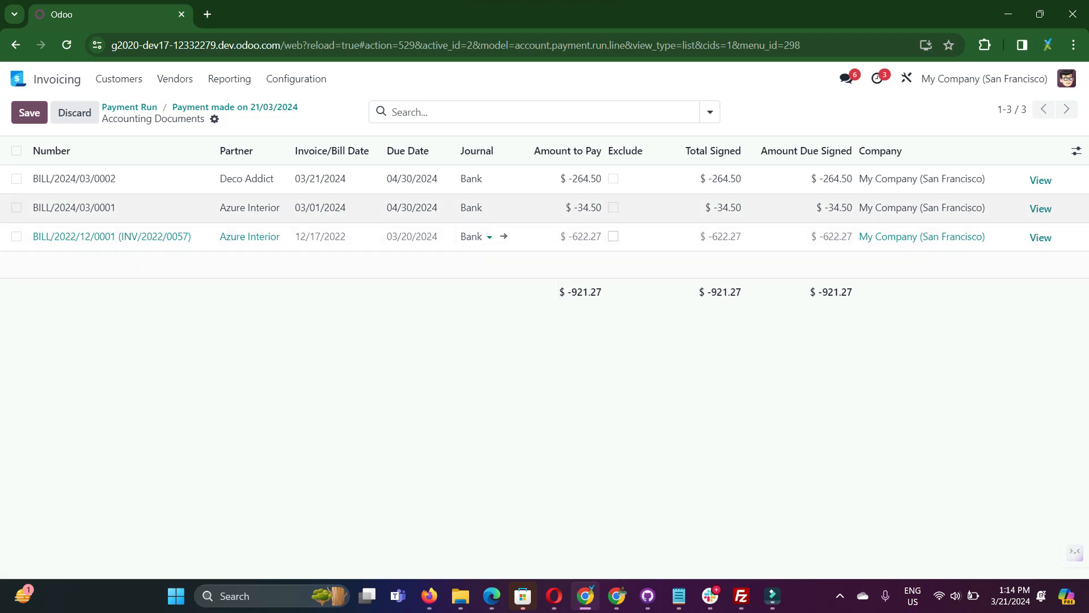
Switch the journal of BILL/2024/03/0002 to Cash, return it to Bank and save the accounting documents.
left_click(472, 208)
left_click(472, 179)
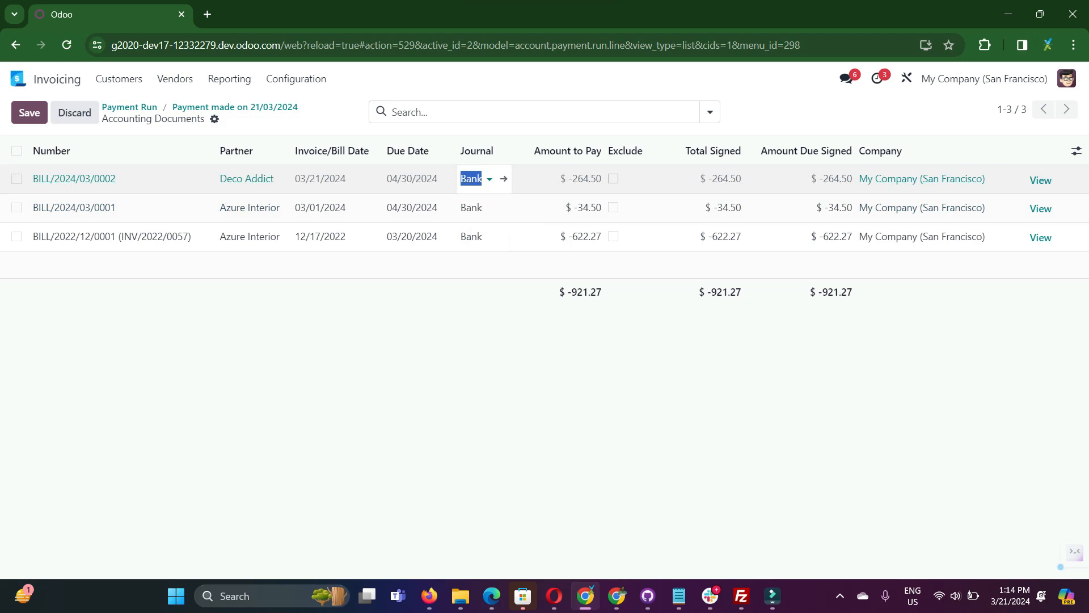
left_click(472, 178)
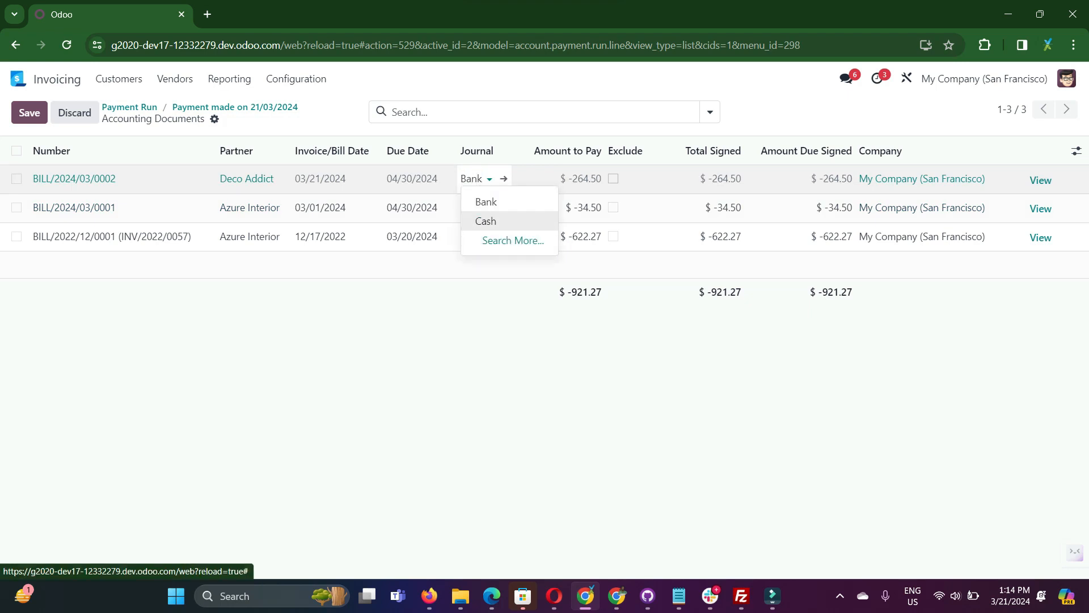
left_click(485, 221)
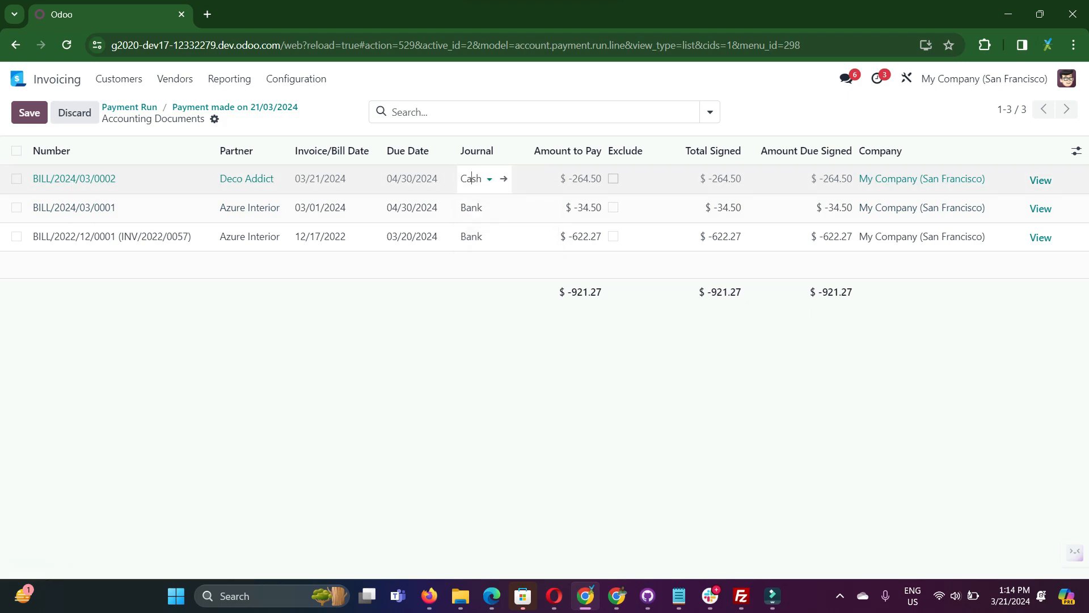
left_click(472, 179)
left_click(474, 199)
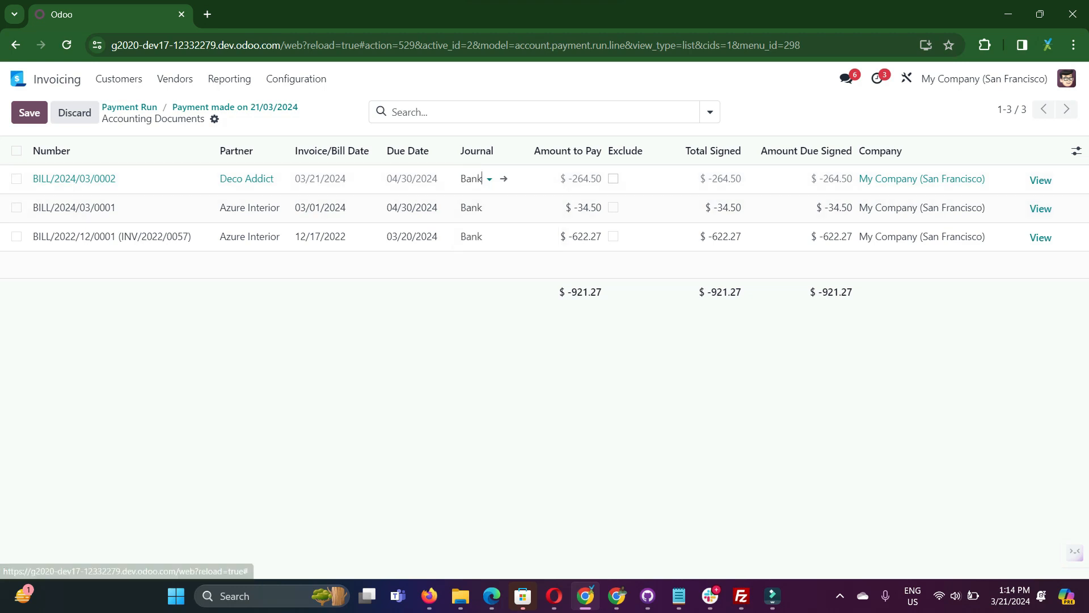
left_click(29, 112)
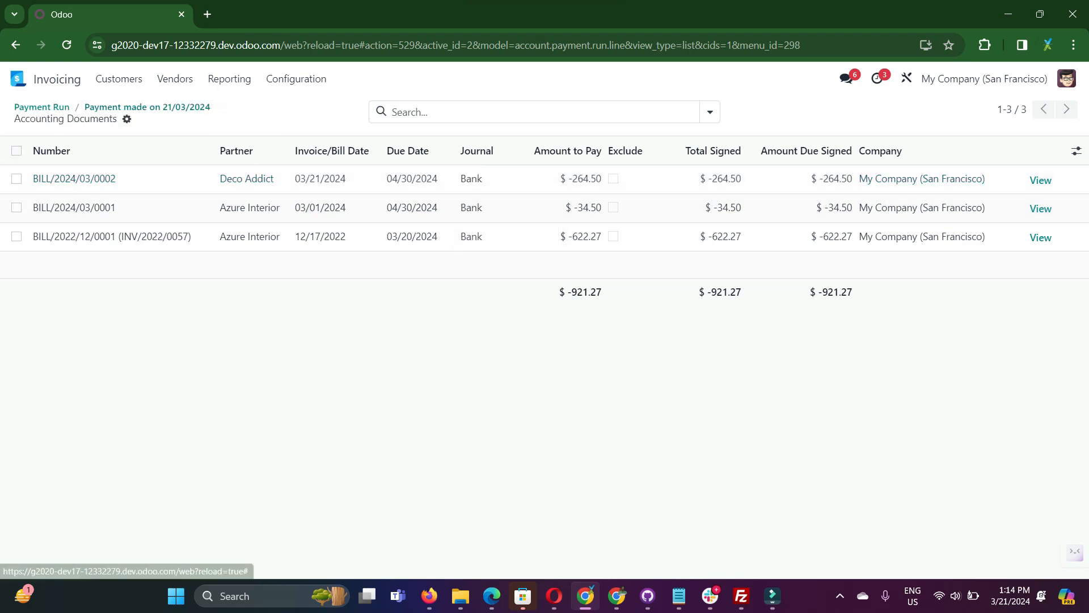
Print the payment run's proposal as a PDF and open the downloaded report to review its bills and totals.
left_click(147, 108)
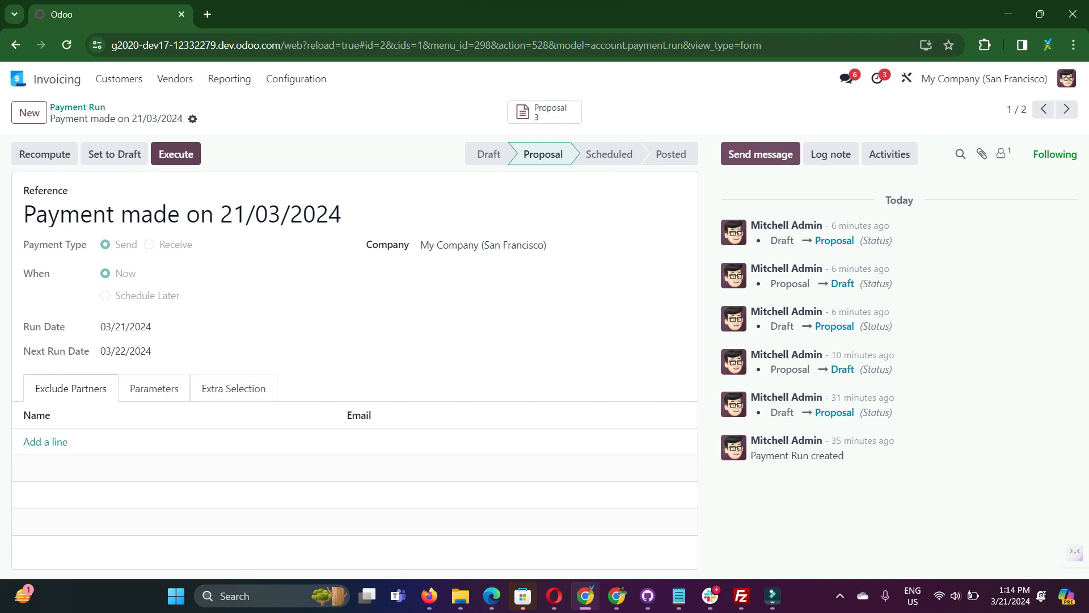
left_click(192, 119)
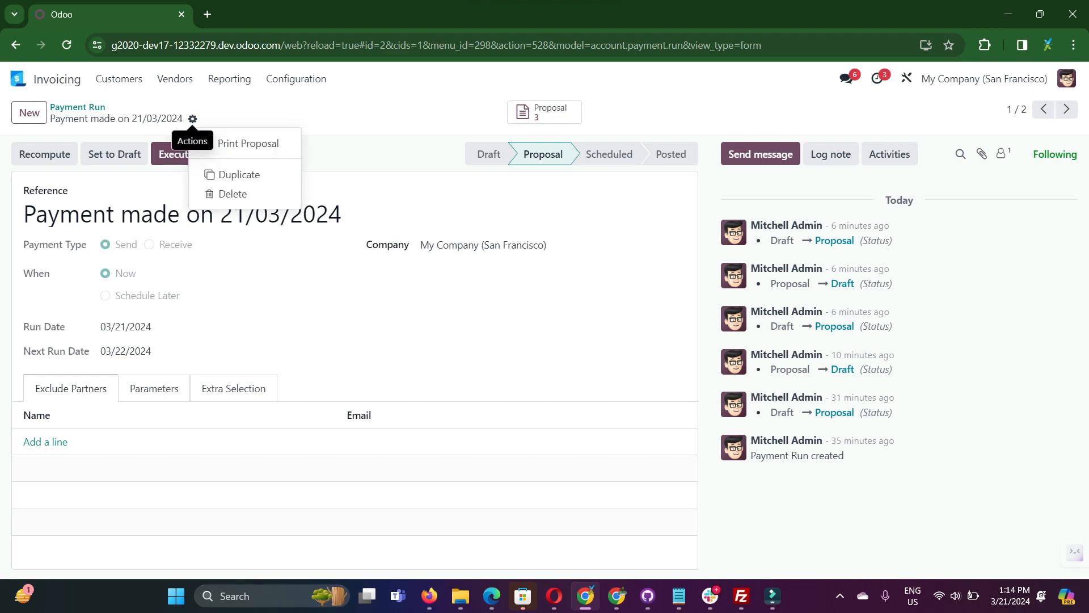
left_click(248, 144)
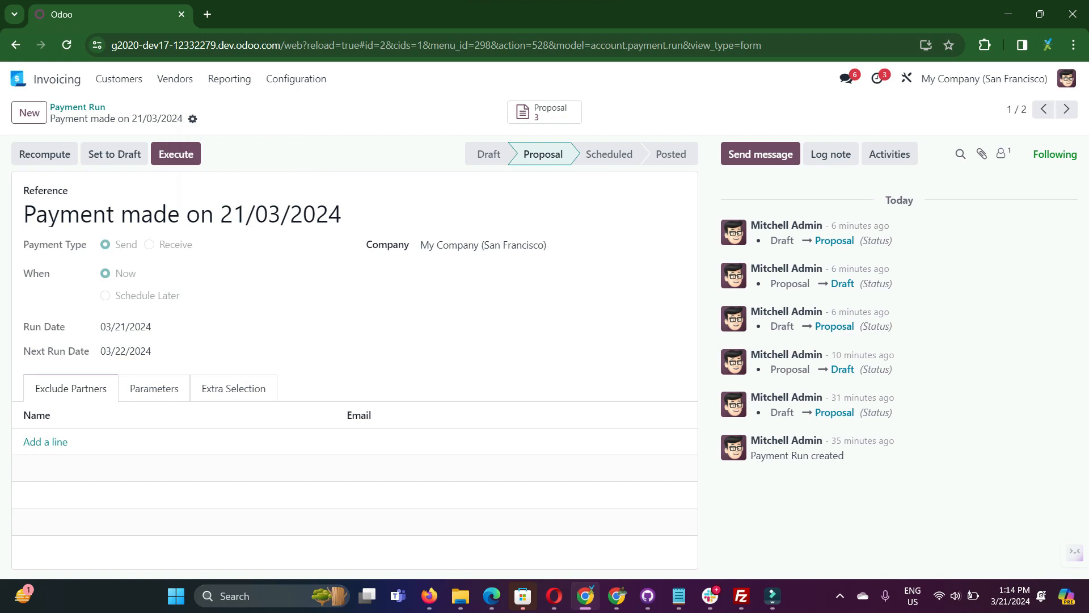
left_click(192, 119)
left_click(244, 143)
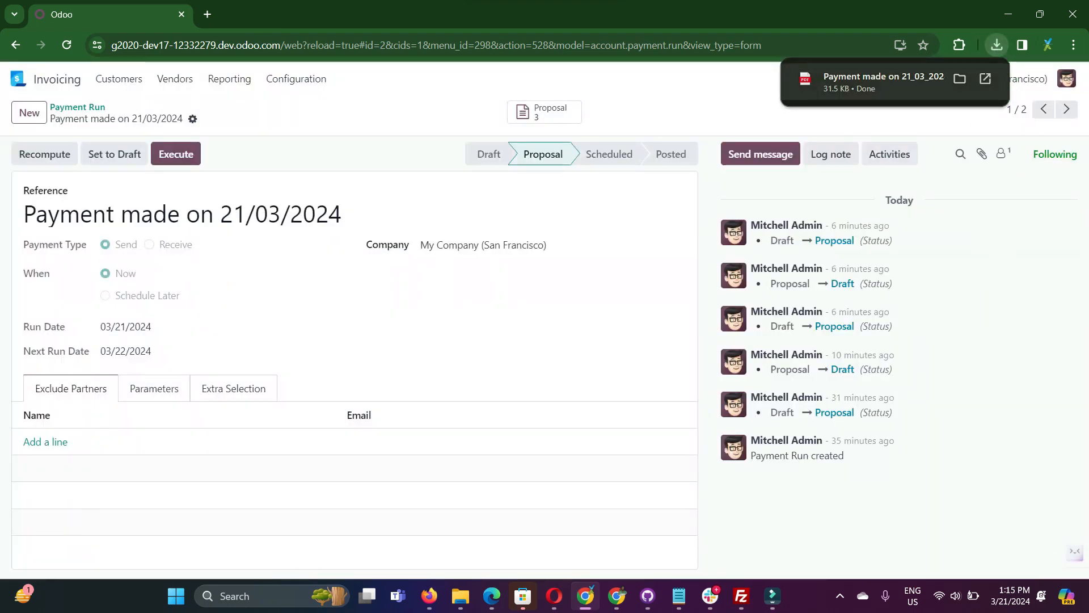
left_click(886, 81)
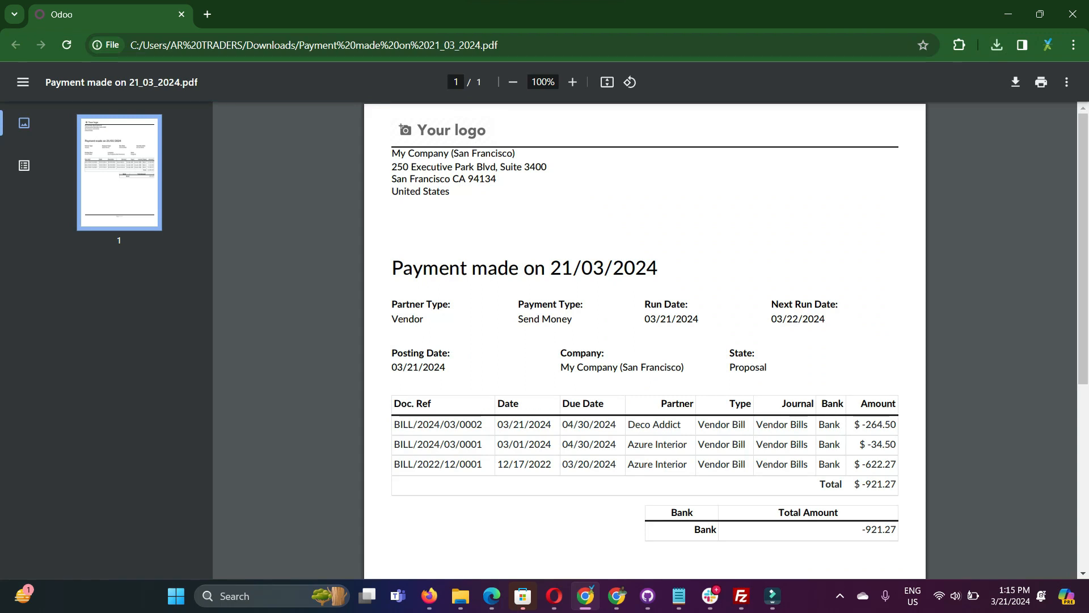
scroll(645, 340, "down", 2)
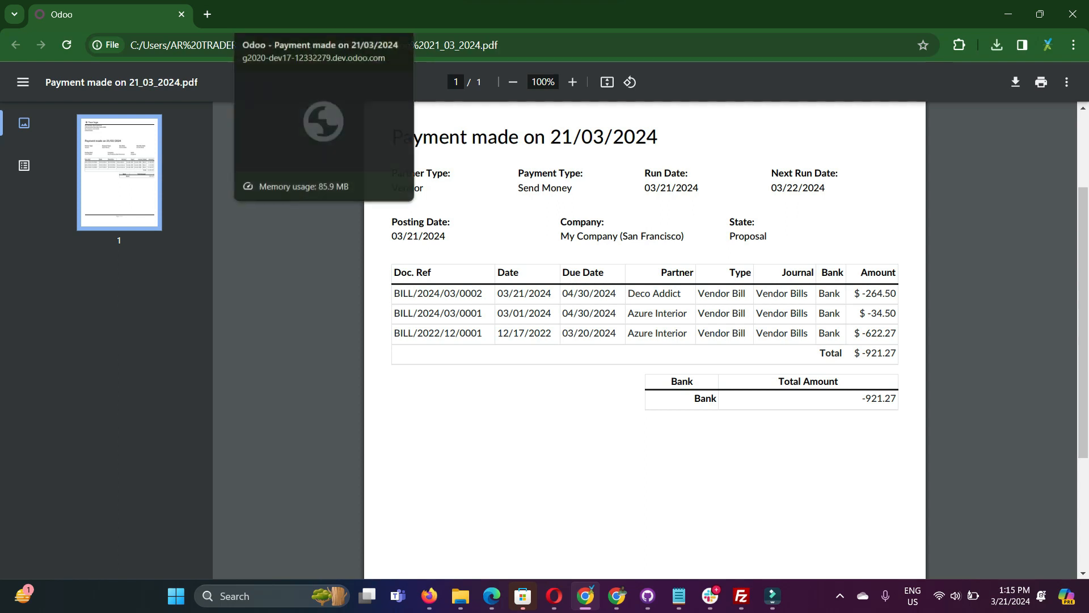
Return to the payment run, check its Parameters and execute it.
left_click(278, 14)
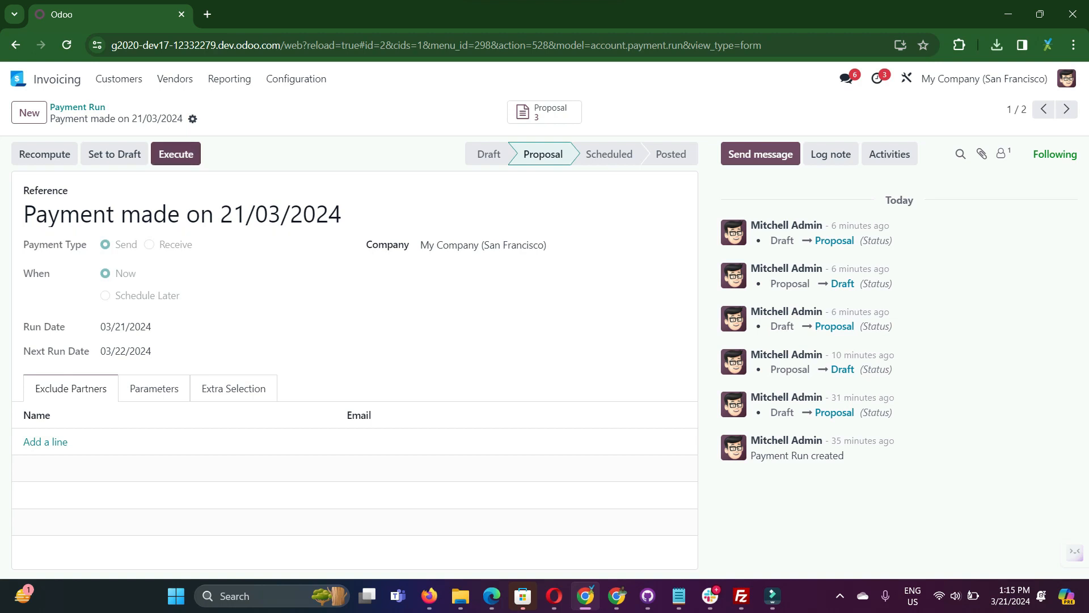
left_click(154, 388)
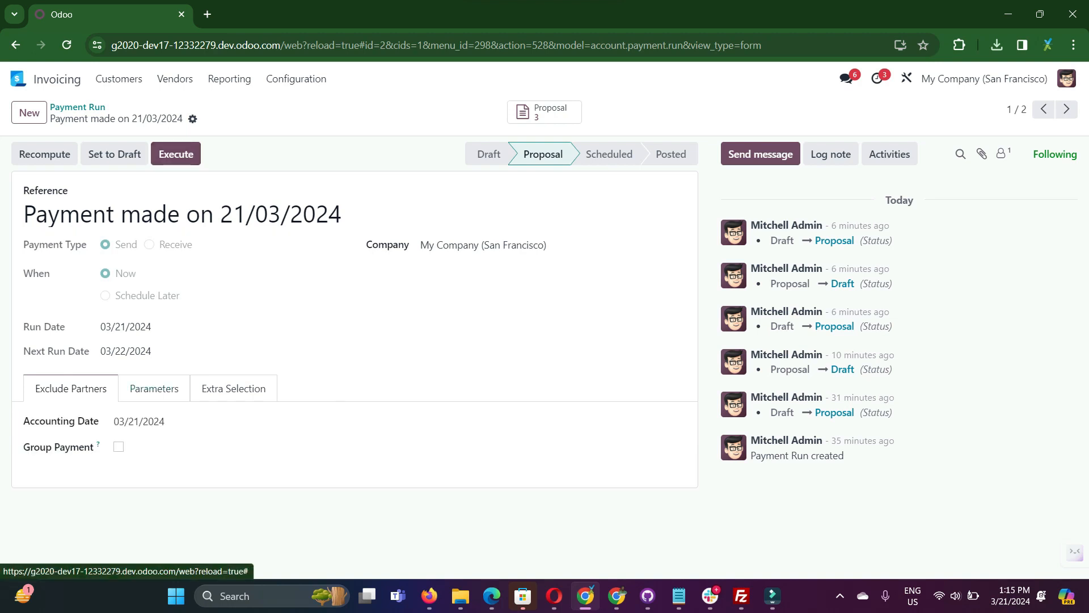
left_click(175, 154)
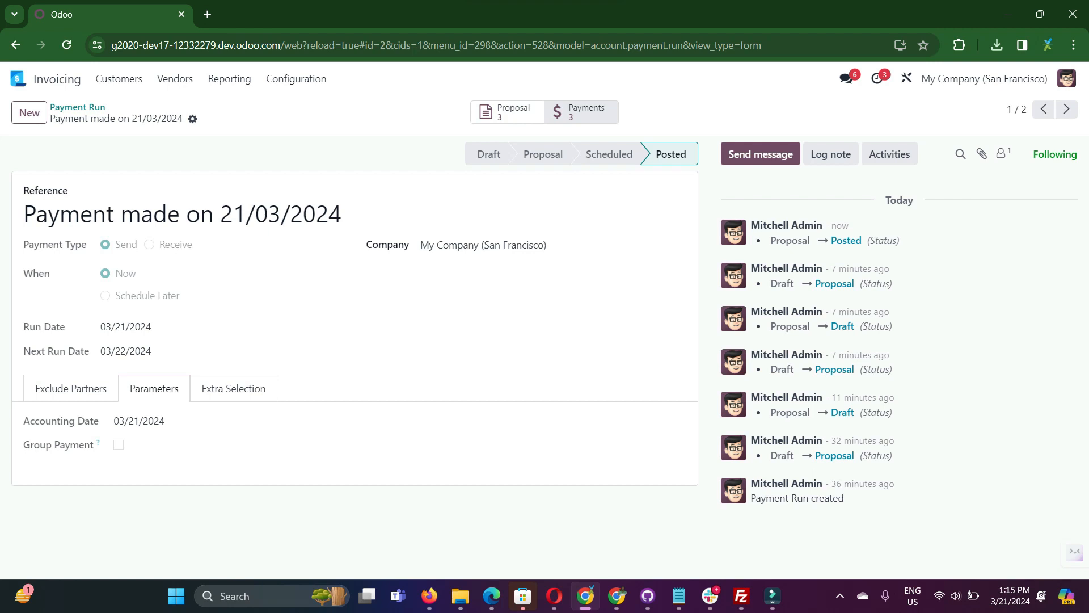
Review the vendor payments generated by the run and the payment status of the bills in the Bills list.
left_click(581, 111)
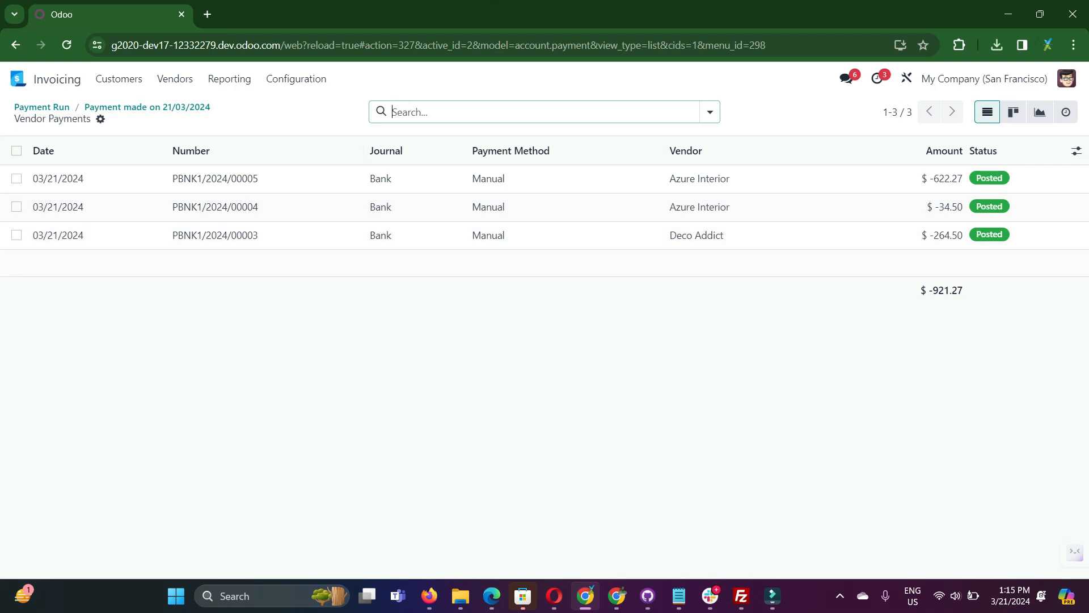
left_click(317, 15)
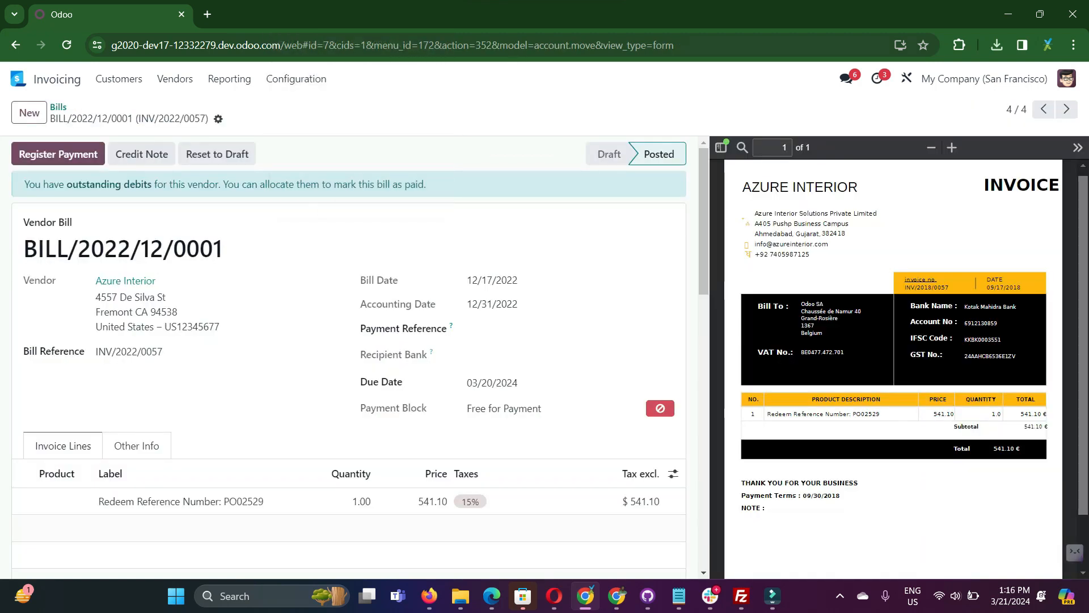
left_click(58, 107)
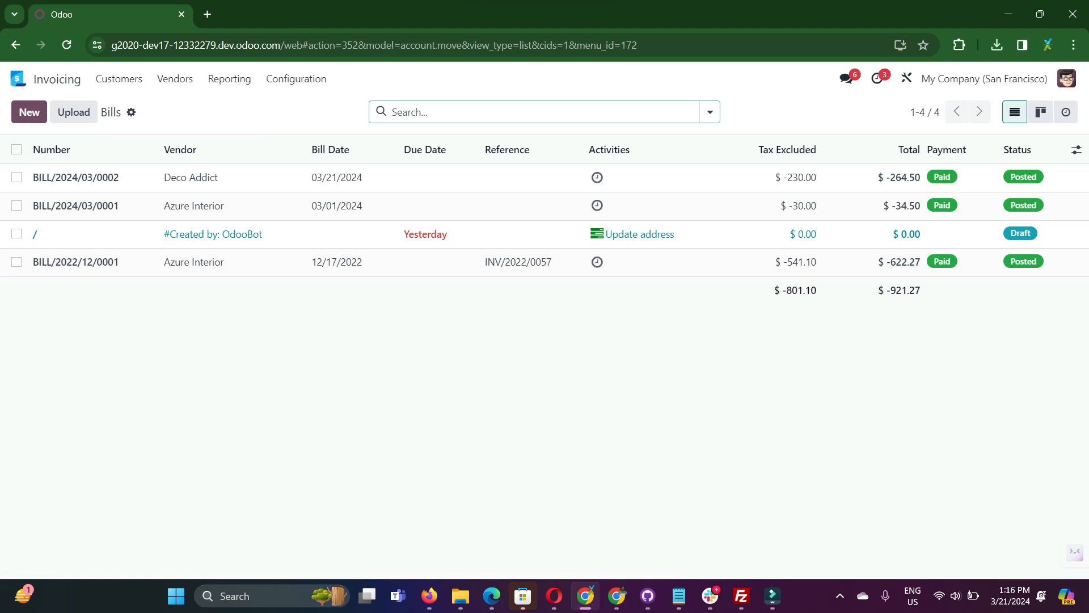